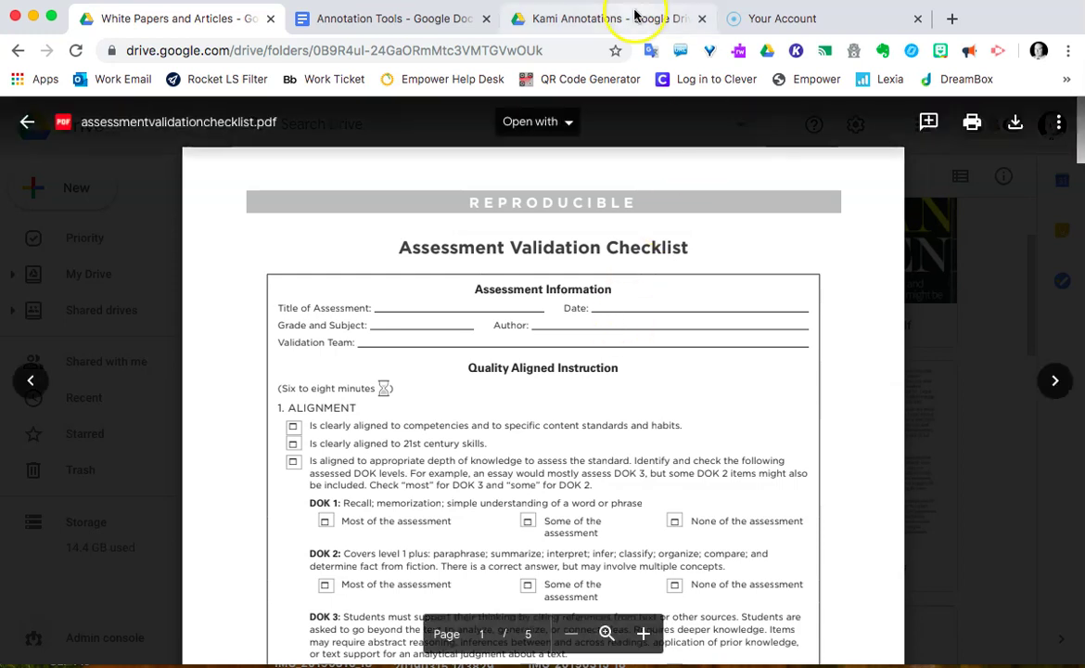
Switch to the Kami Annotations folder, which holds the Competency Rubrics with Kami PDF.
left_click(630, 18)
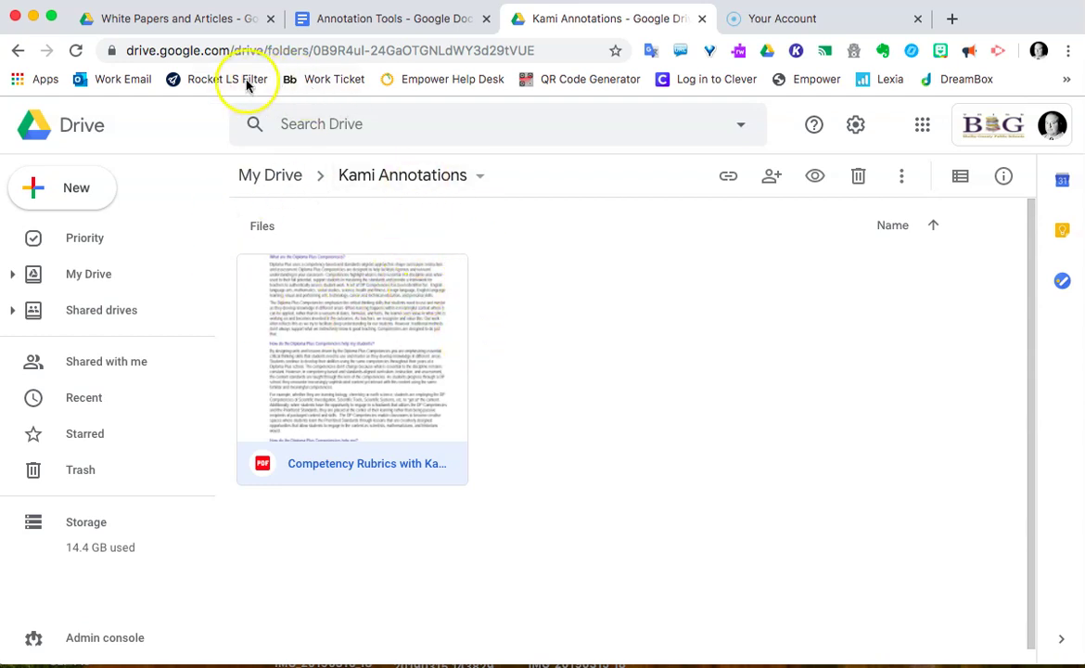
Go back to the assessmentvalidationchecklist.pdf preview and start a new comment.
left_click(215, 21)
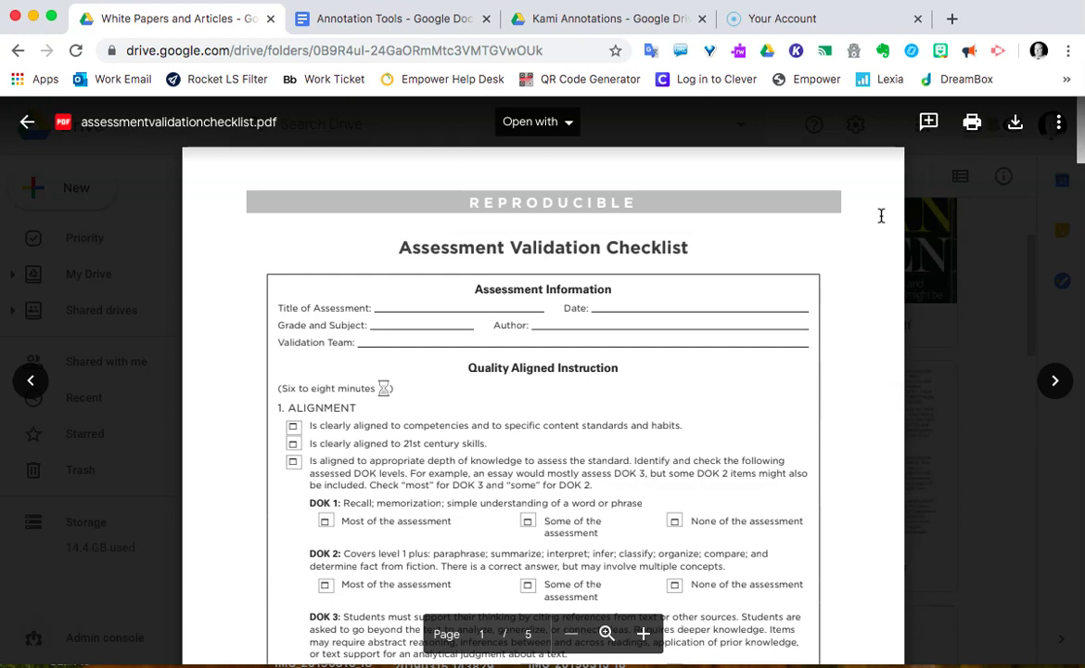
left_click(928, 123)
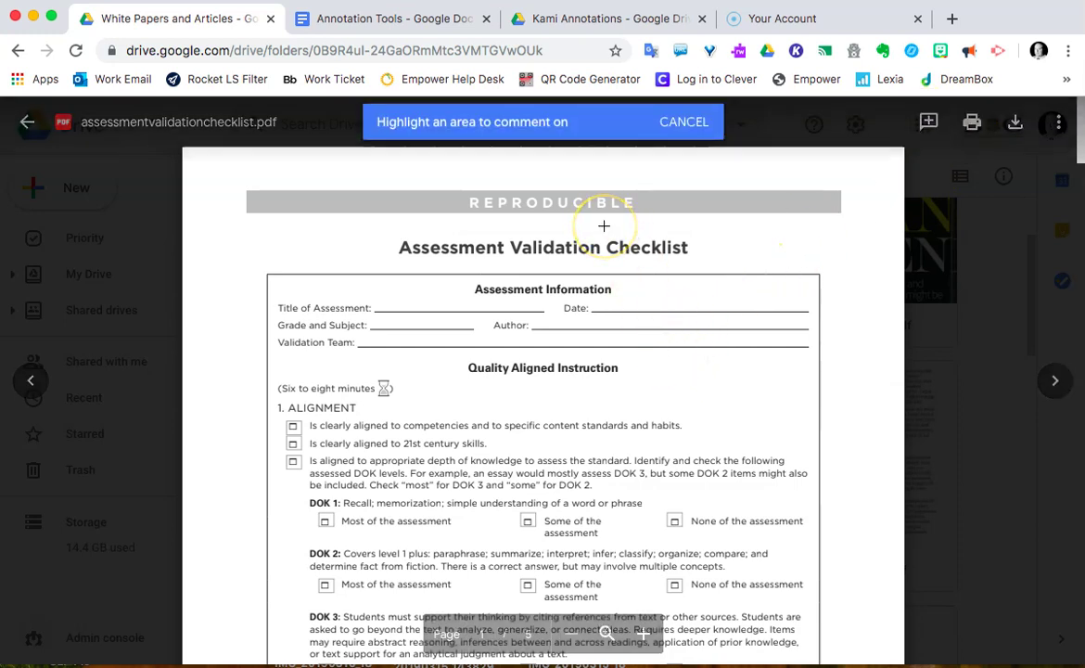
Post 'Comment 1' on the word Checklist in the PDF title.
left_click_drag(604, 225, 702, 264)
left_click(866, 314)
type("Comment 1")
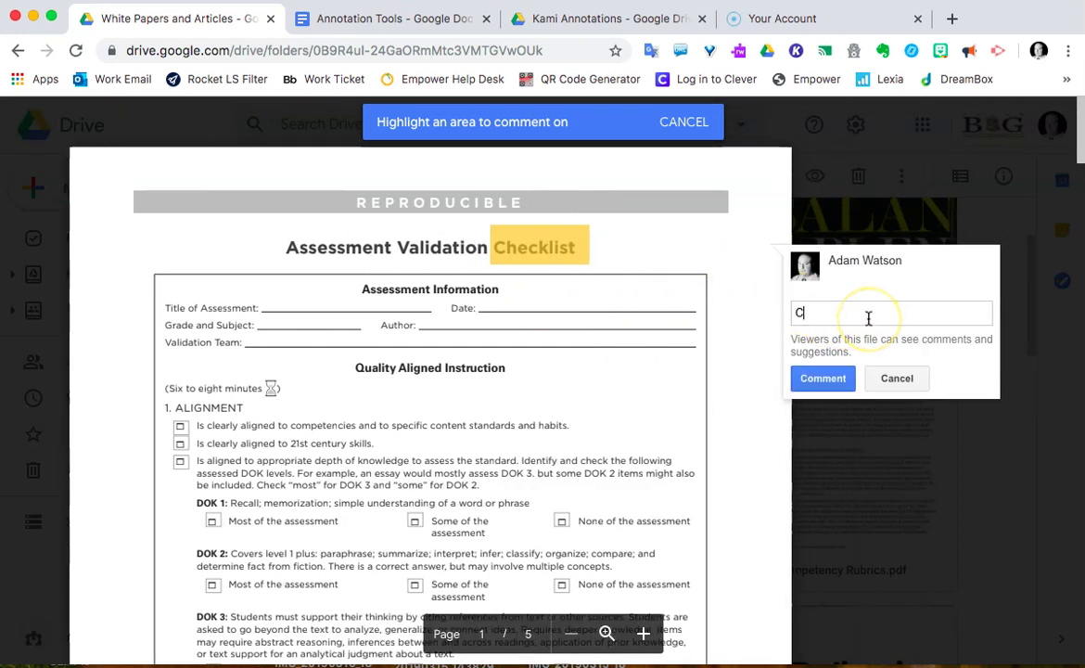
left_click(822, 378)
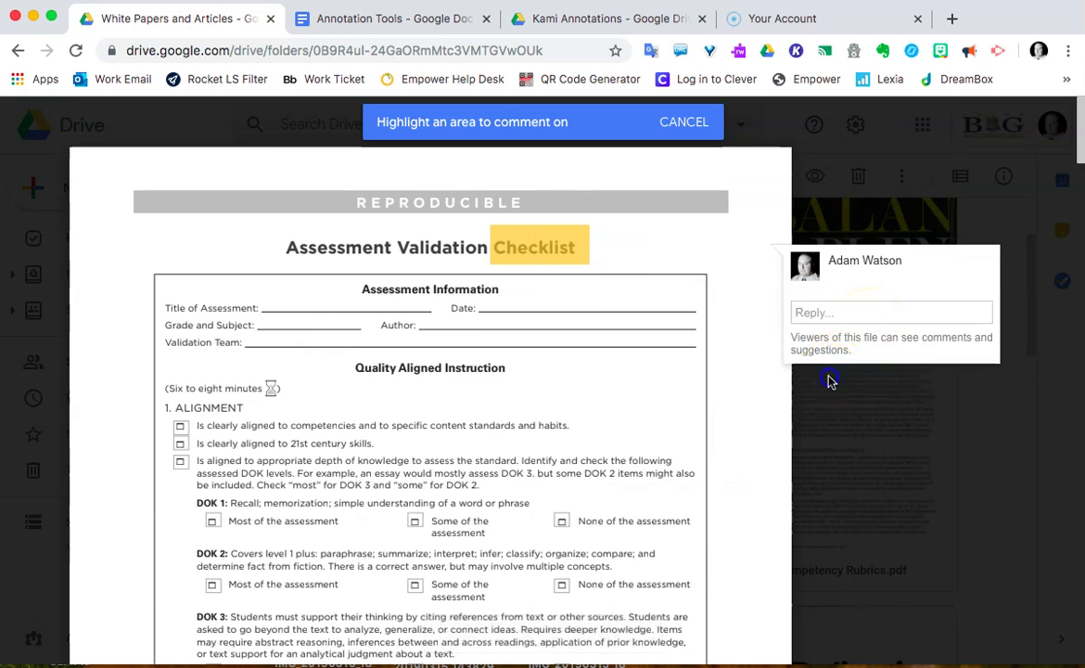
left_click(556, 374)
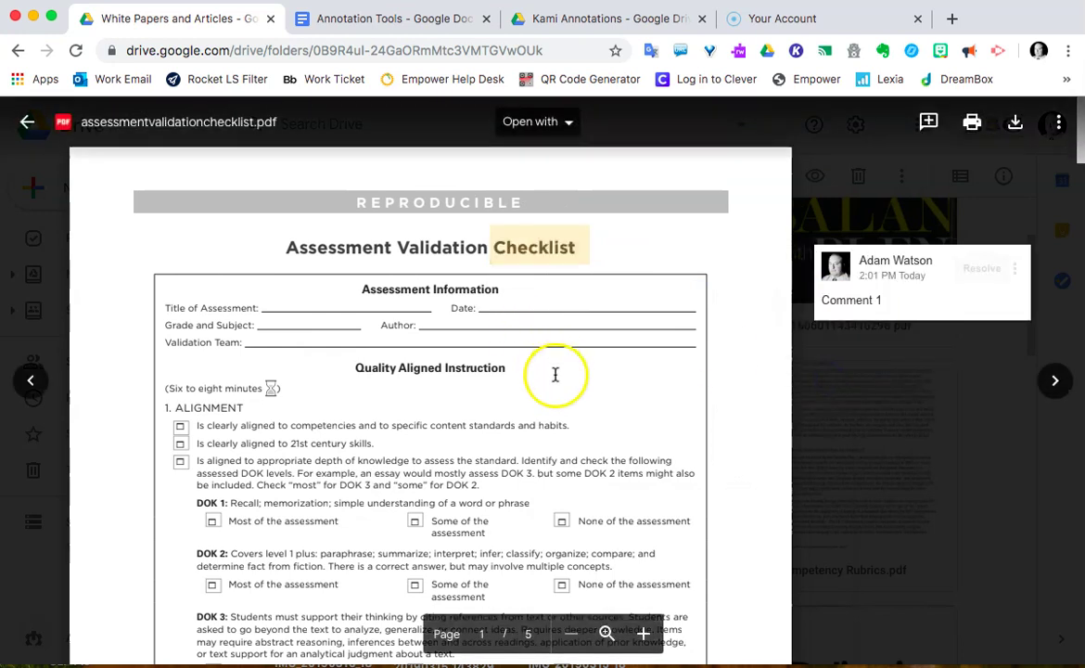
Post 'Comment 2' on DOK 1's 'None of the assessment' option.
left_click(928, 121)
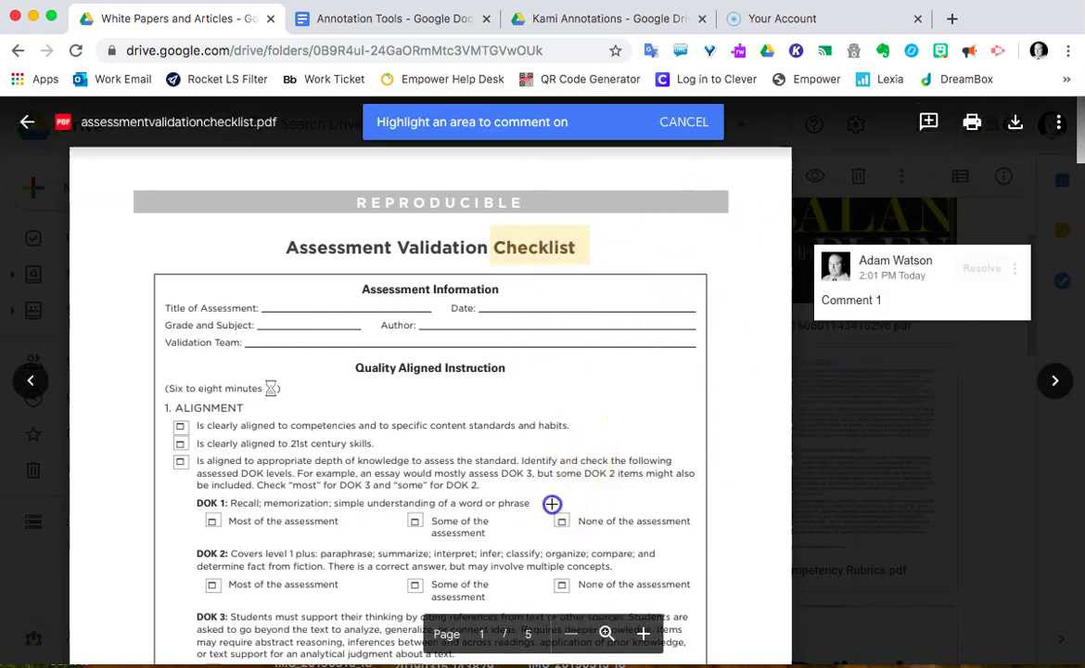
left_click_drag(551, 513, 692, 531)
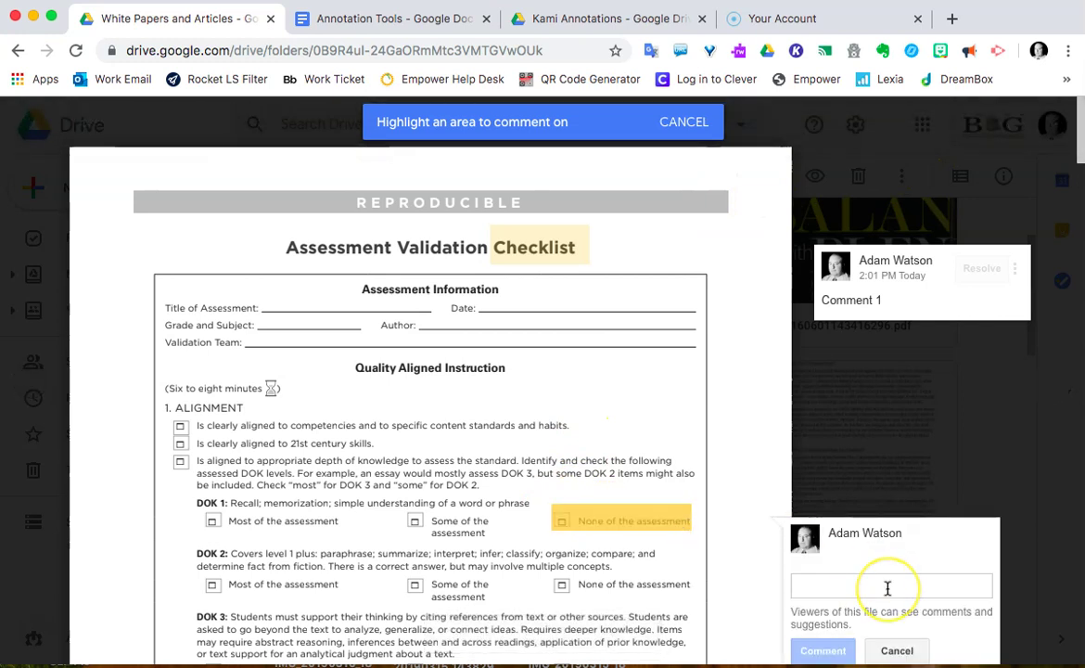
type("Comment 2")
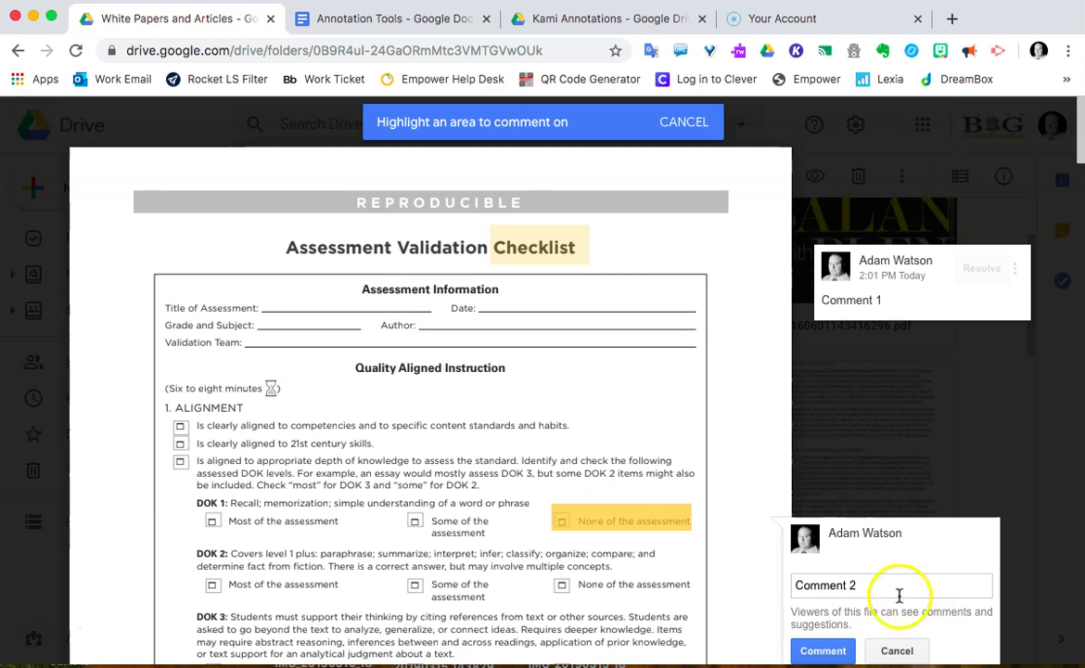
left_click_drag(823, 650, 969, 547)
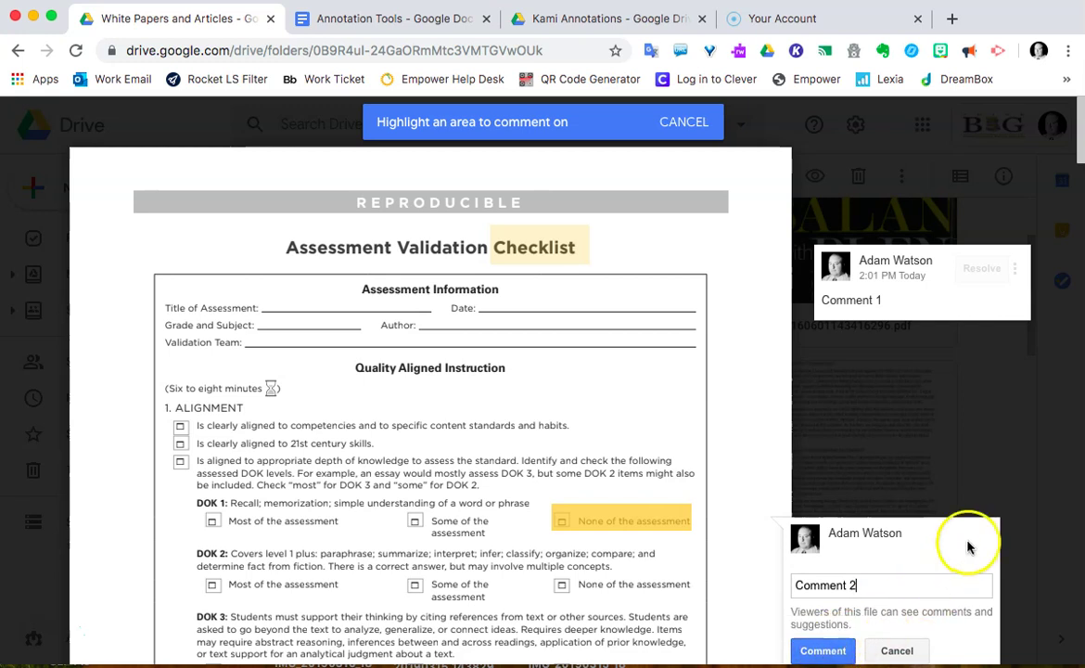
left_click(823, 650)
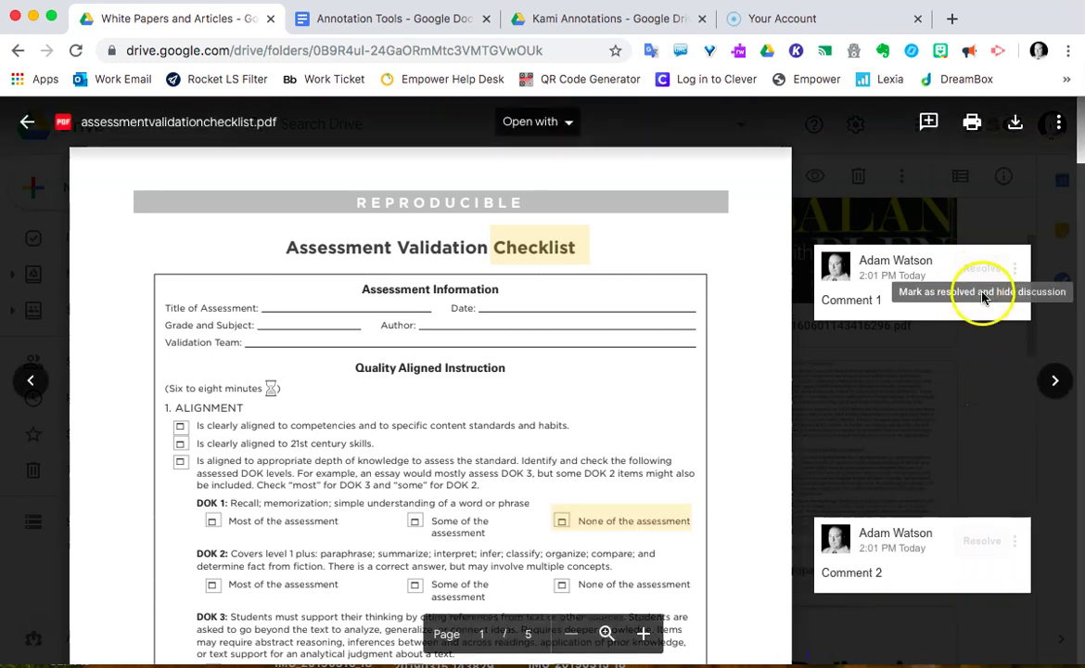
left_click(1014, 268)
Delete the Comment 1 and Comment 2 threads, confirming each deletion.
left_click(981, 320)
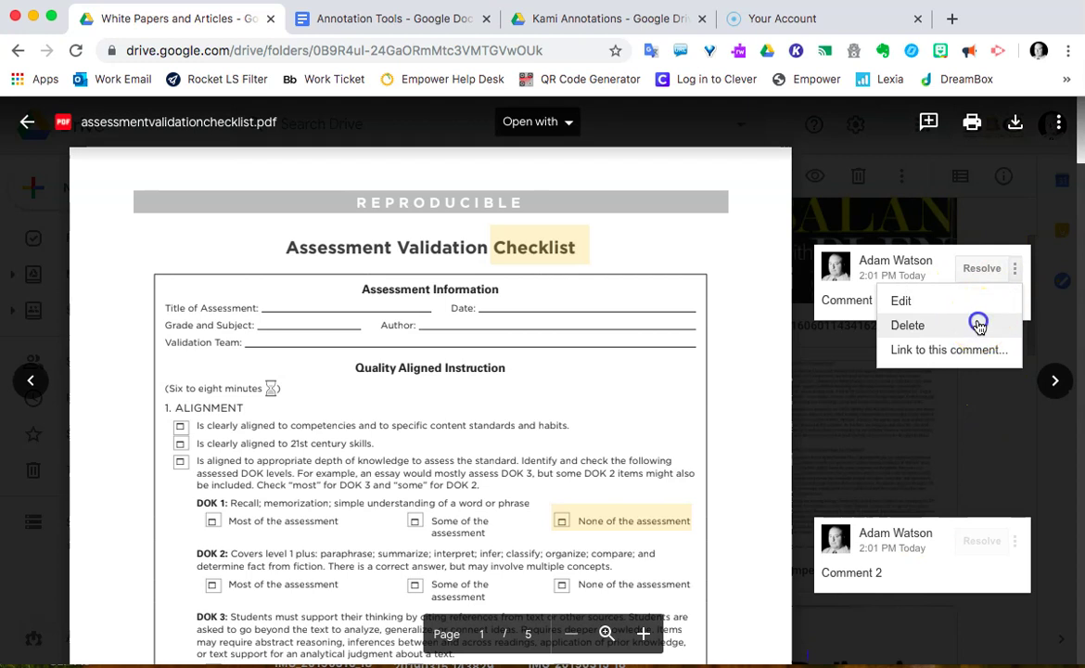
left_click(872, 292)
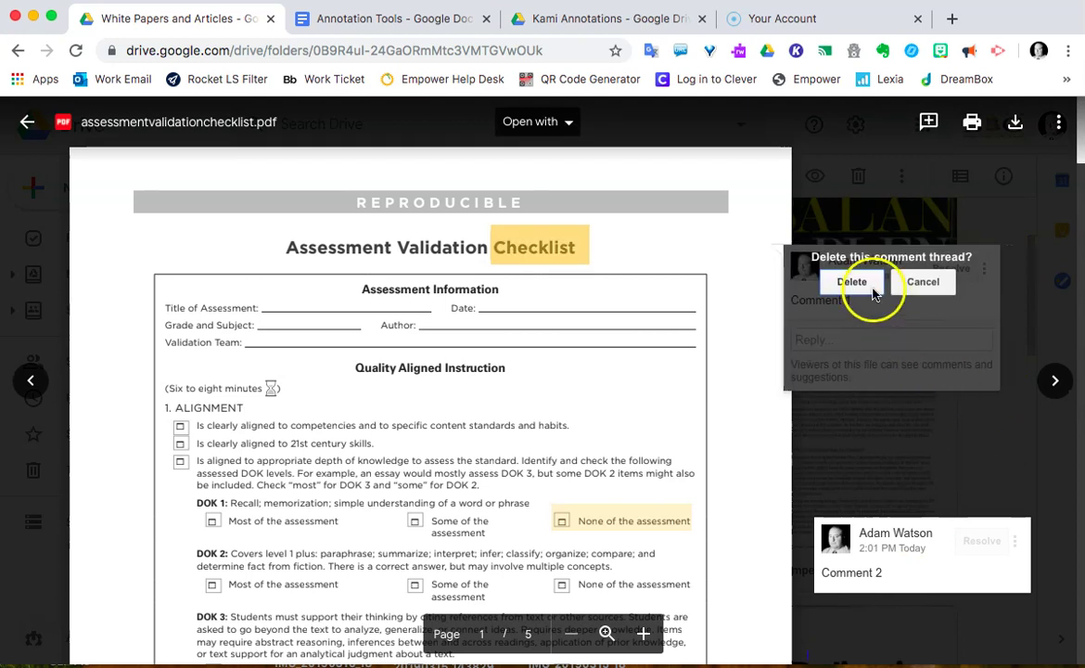
left_click(1015, 540)
left_click(960, 598)
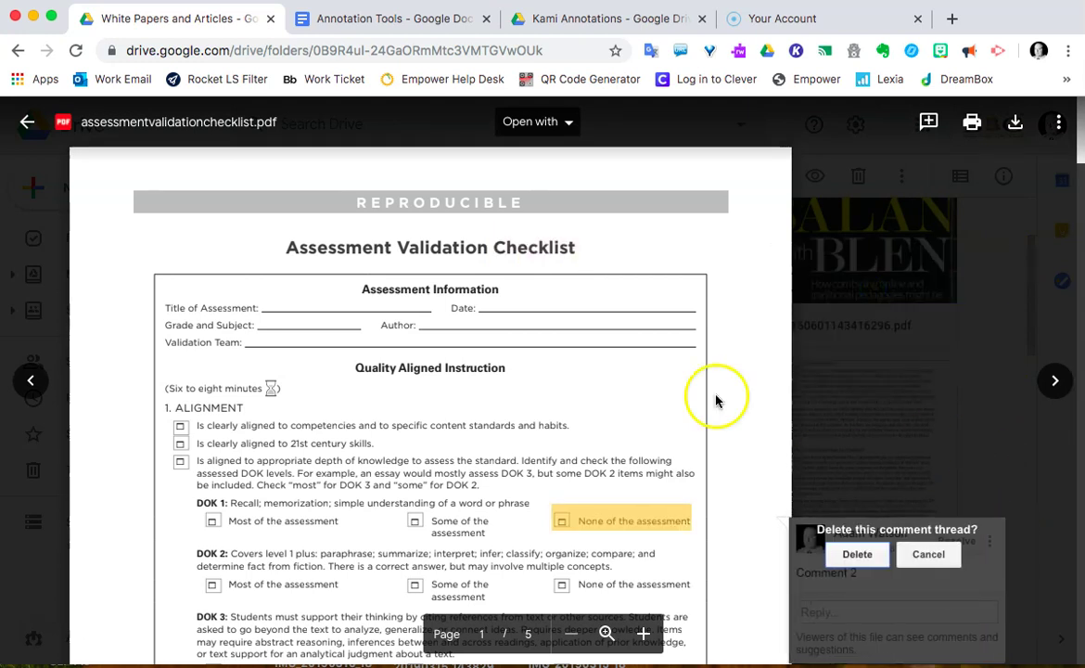
left_click(849, 554)
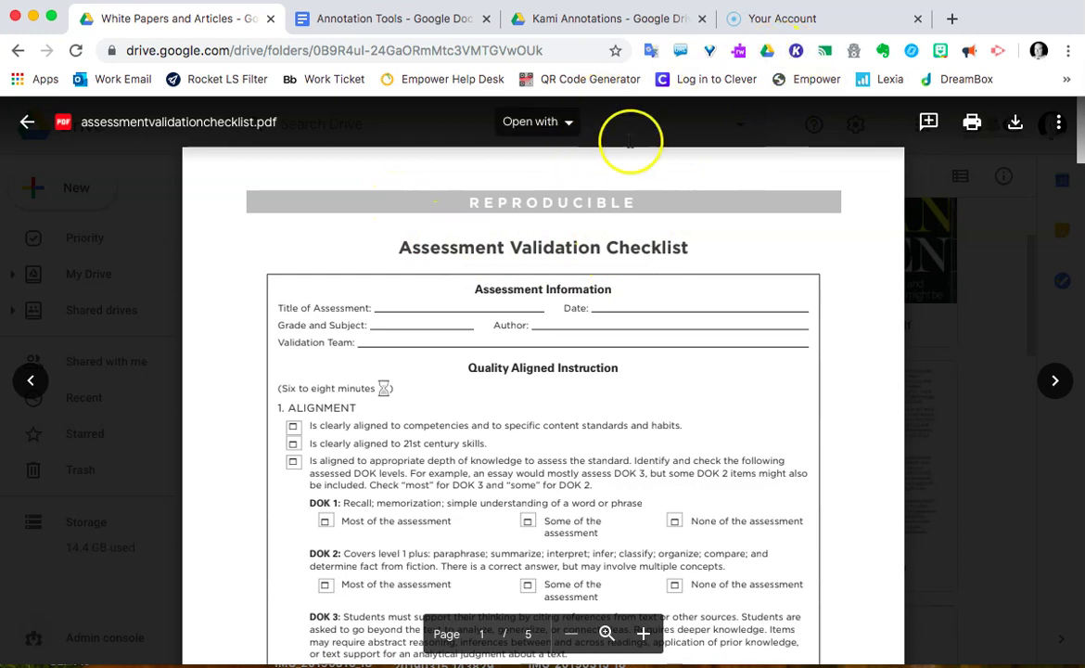
Open assessmentvalidationchecklist.pdf with Annotate with Kami.
left_click(570, 124)
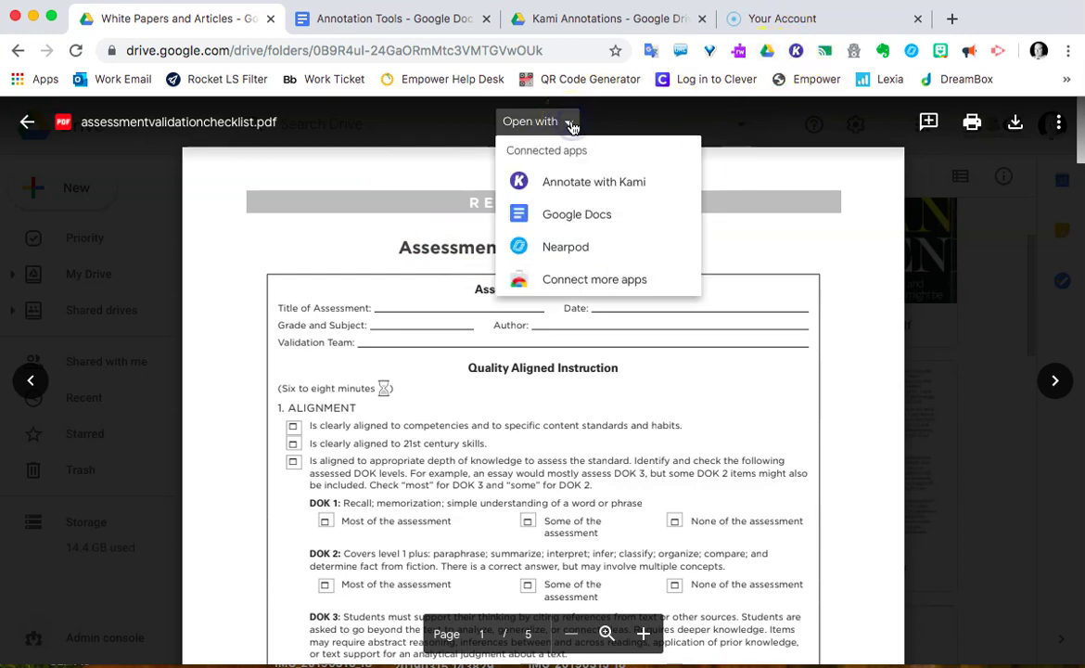
left_click(578, 185)
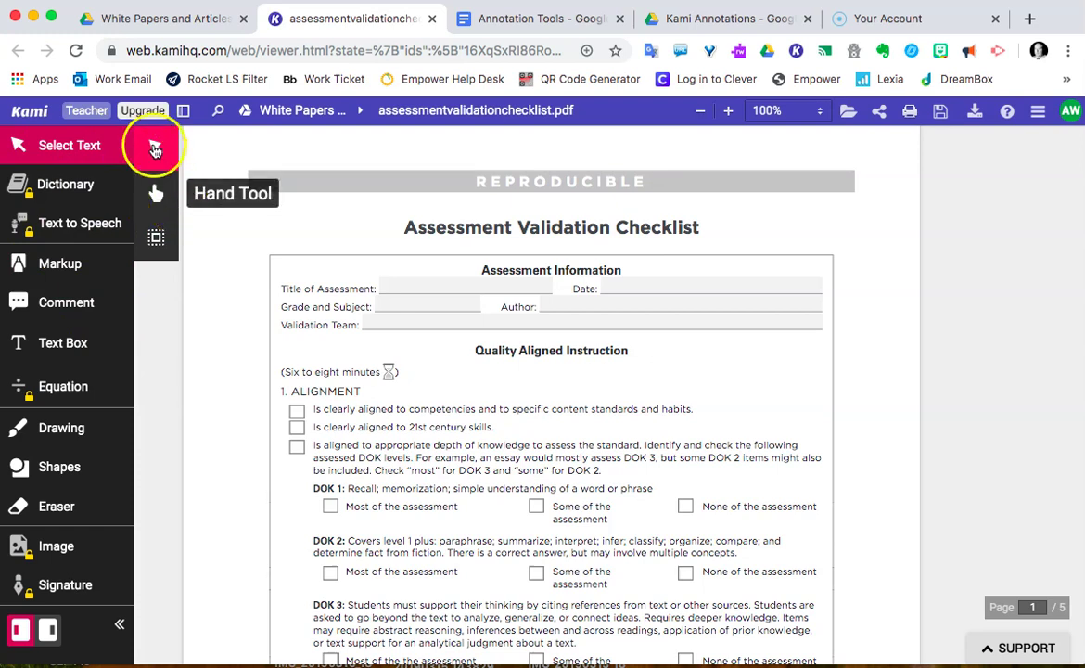
Pan with the Hand Tool down through pages 1 and 2, then return to the top.
left_click(155, 196)
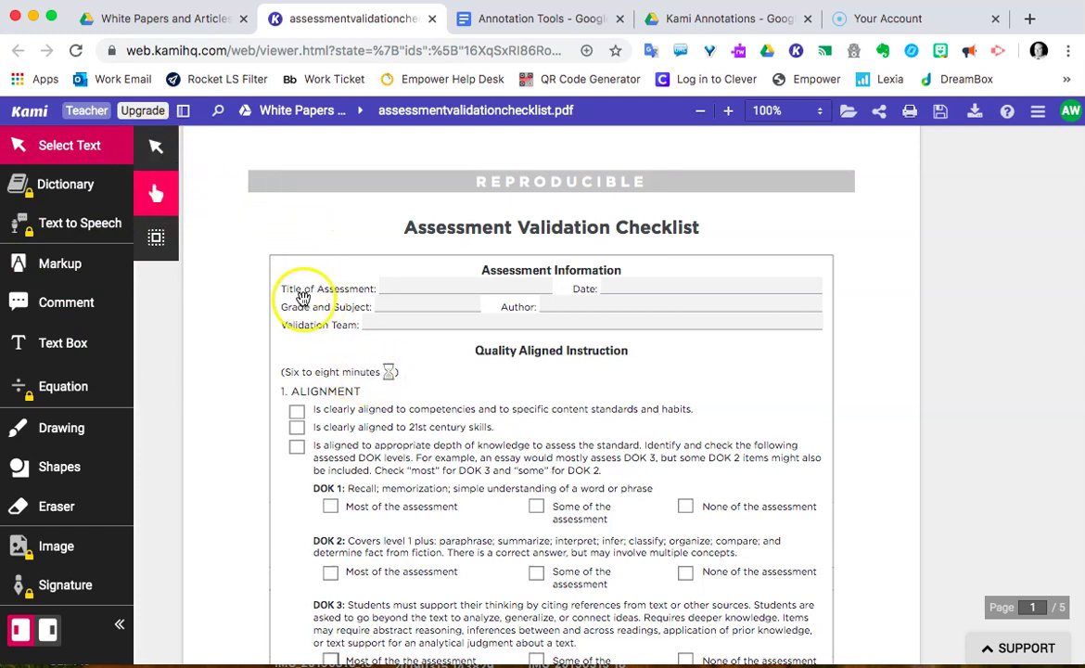
left_click_drag(244, 412, 274, 203)
left_click_drag(254, 311, 260, 162)
left_click_drag(224, 339, 244, 165)
mouse_move(225, 290)
left_mouse_down()
mouse_move(245, 196)
mouse_move(232, 181)
left_mouse_up()
left_click_drag(234, 238, 254, 259)
scroll(254, 265, "up", 10)
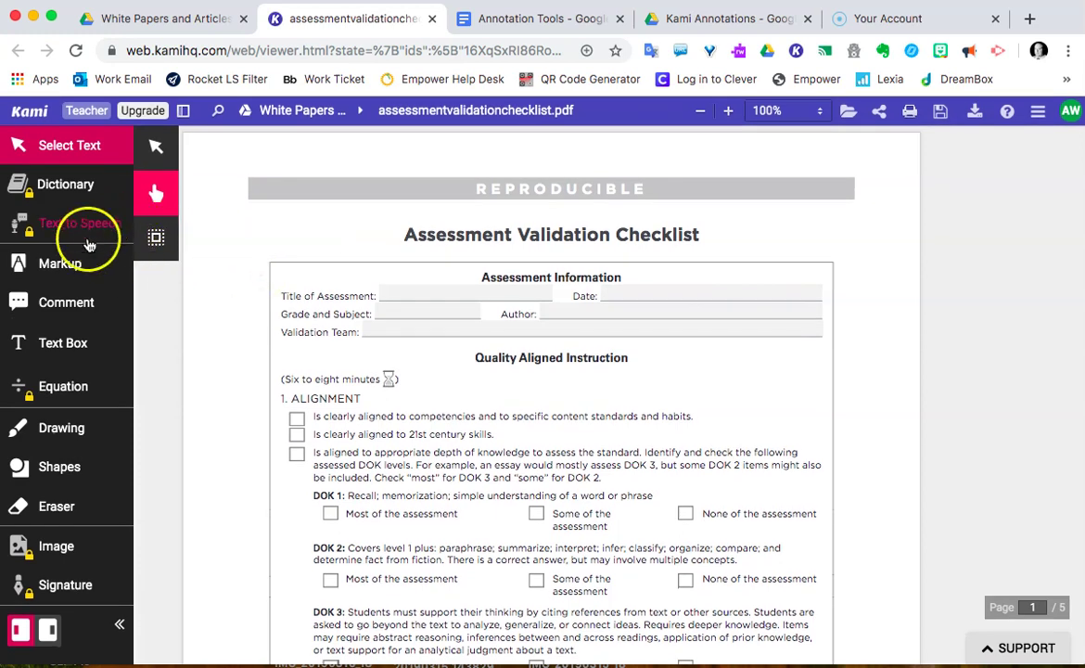
left_click(73, 266)
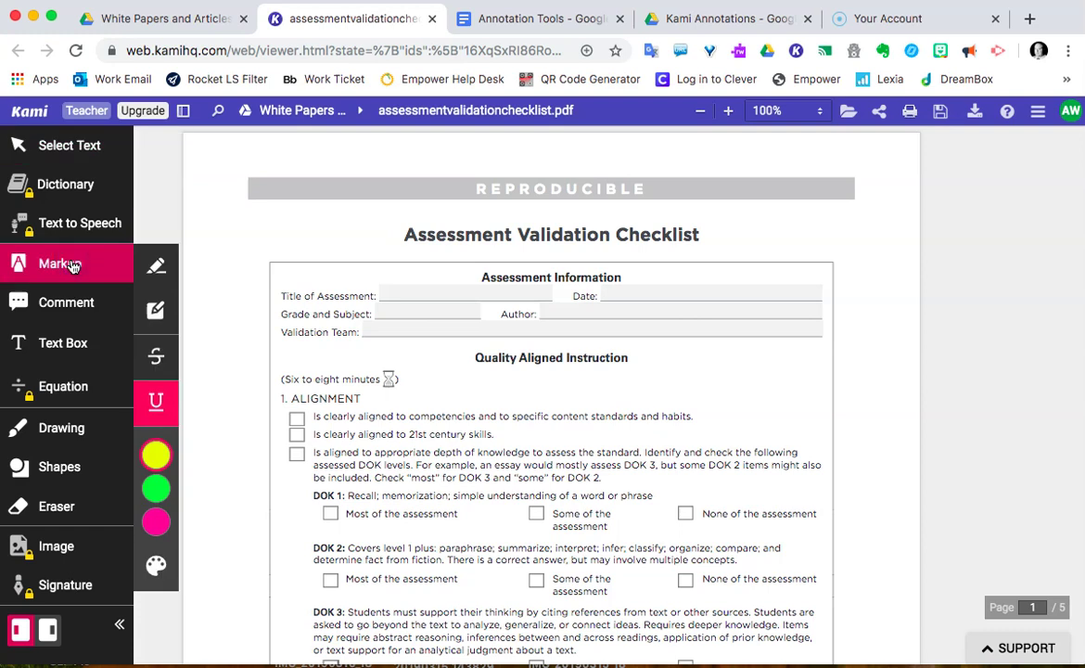
Highlight 'Is clearly aligned to competencies' in yellow and box-highlight the Title, Grade and Subject labels.
left_click(154, 269)
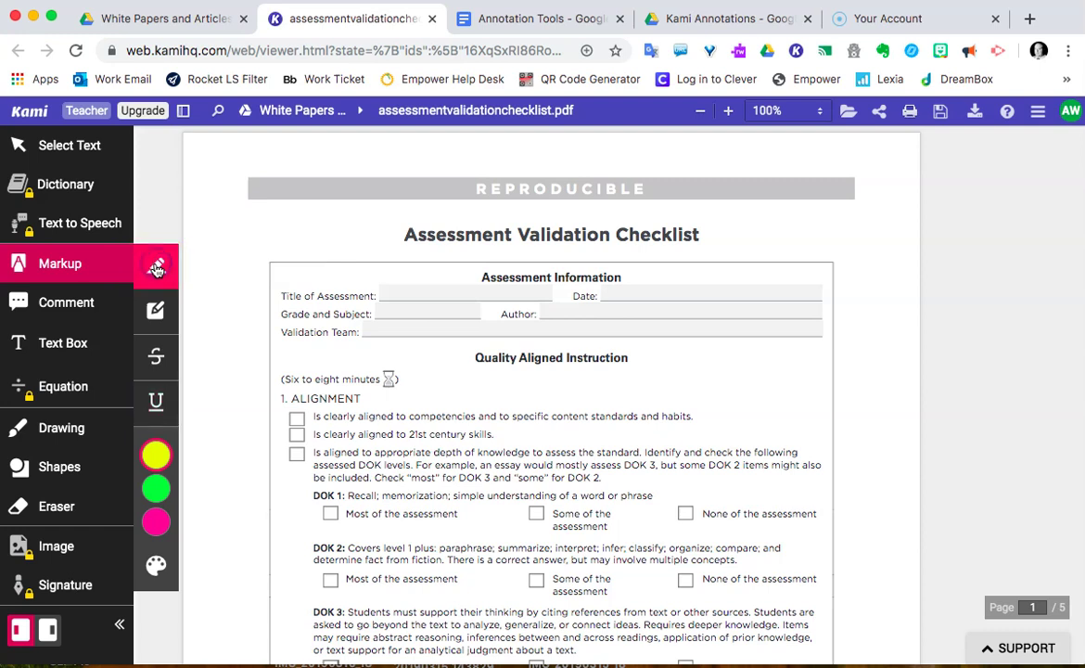
mouse_move(156, 455)
left_click(157, 513)
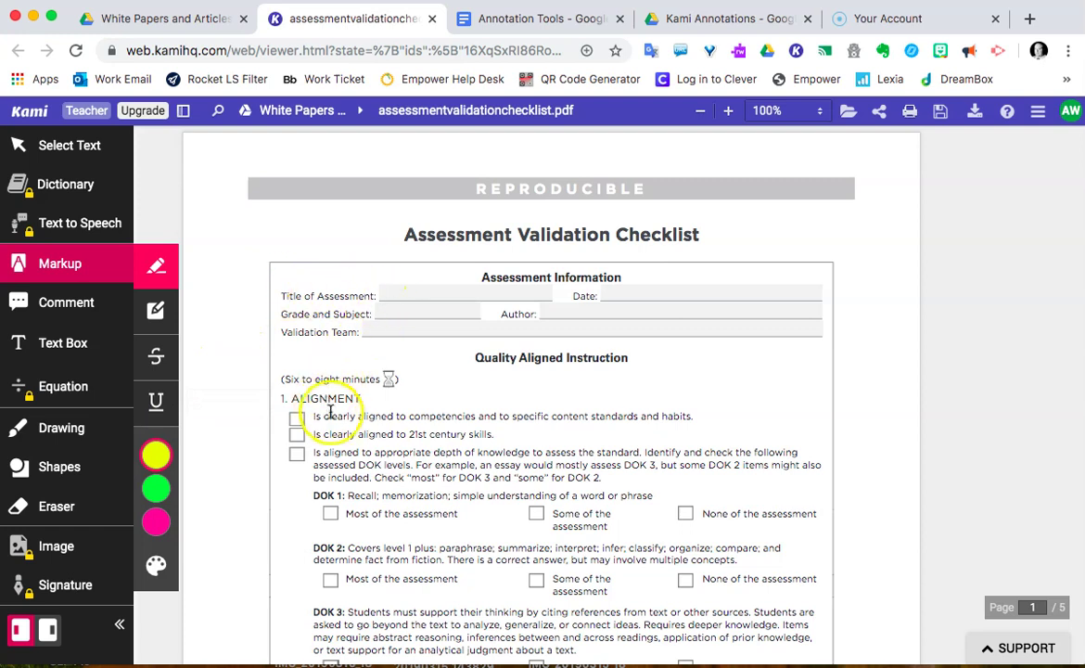
left_click_drag(421, 412, 473, 414)
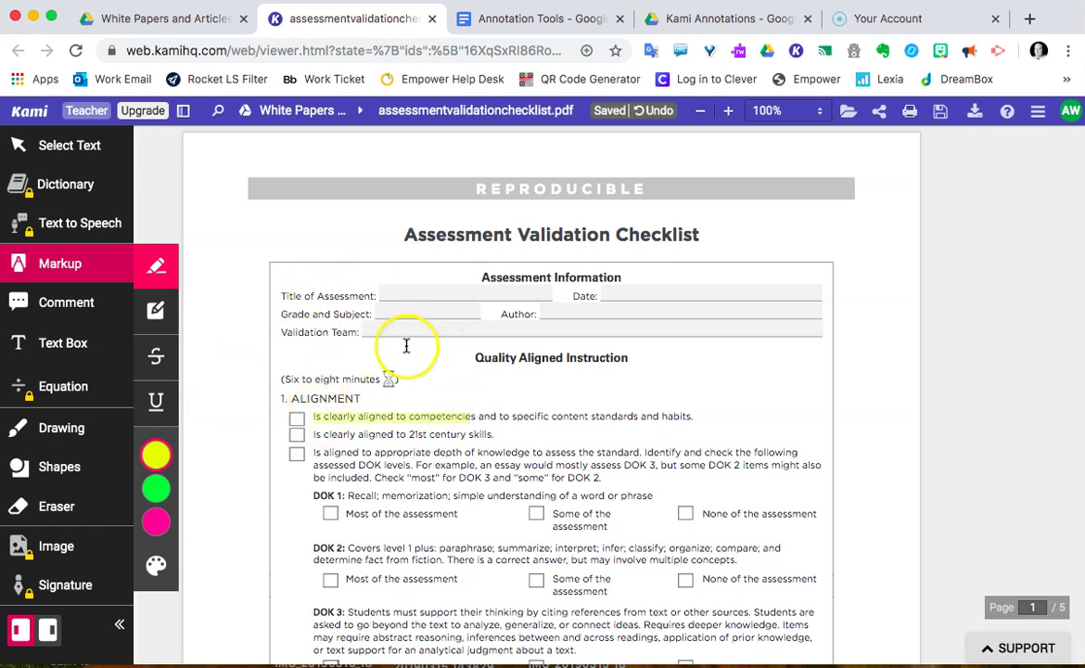
left_click(155, 308)
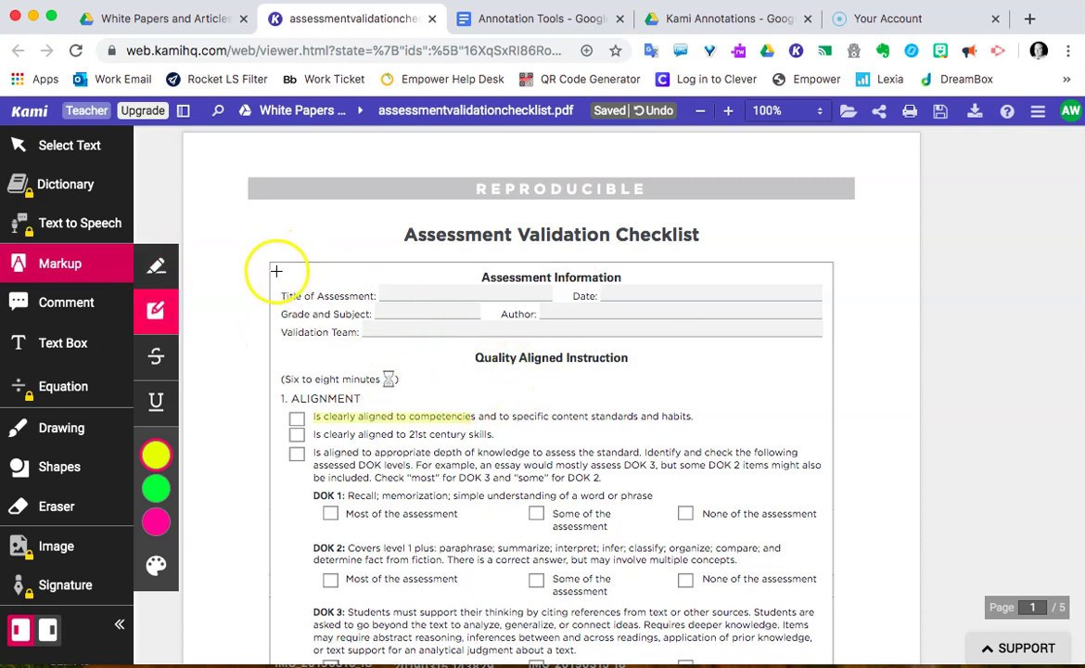
left_click_drag(275, 276, 378, 350)
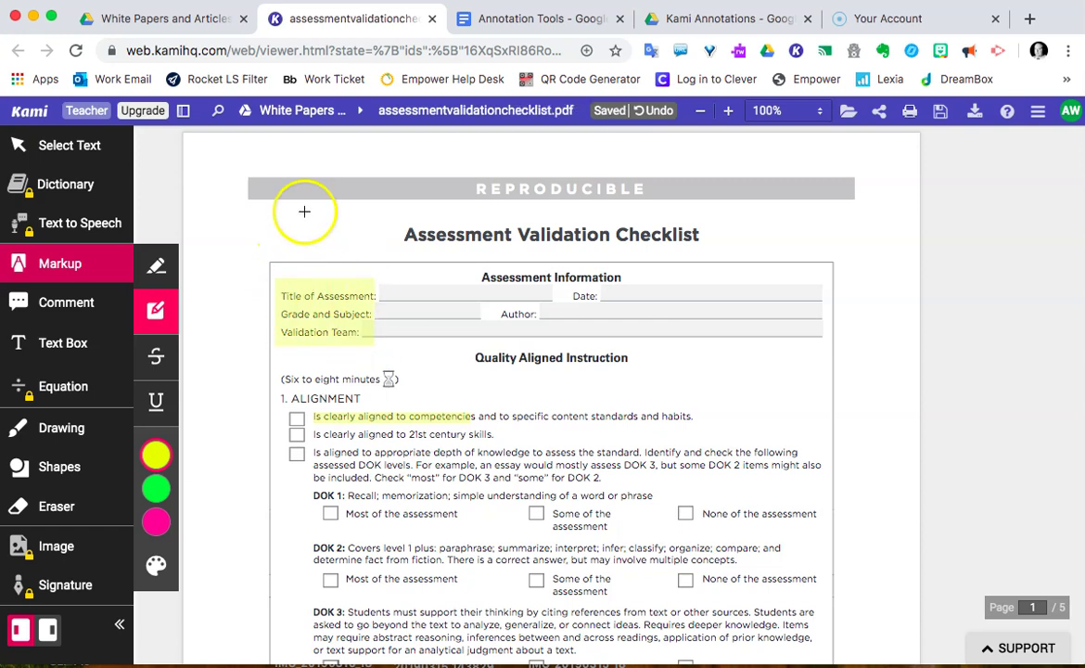
Strike through 'the standard. Identify and check' and underline the DOK 3 sentence in magenta.
left_click(156, 356)
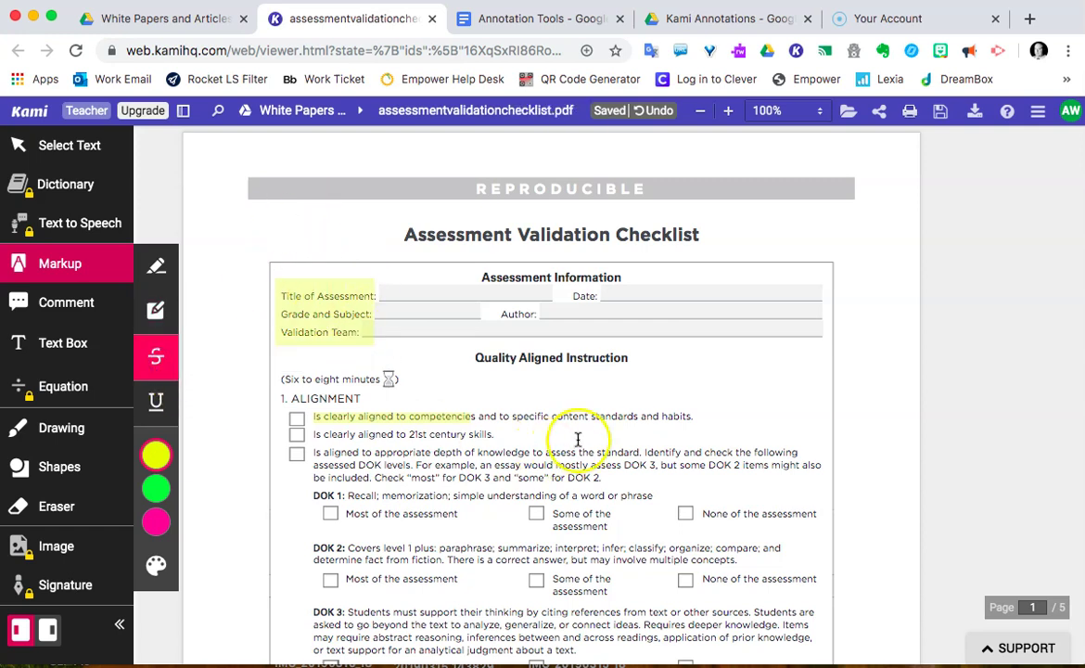
left_click_drag(578, 453, 732, 452)
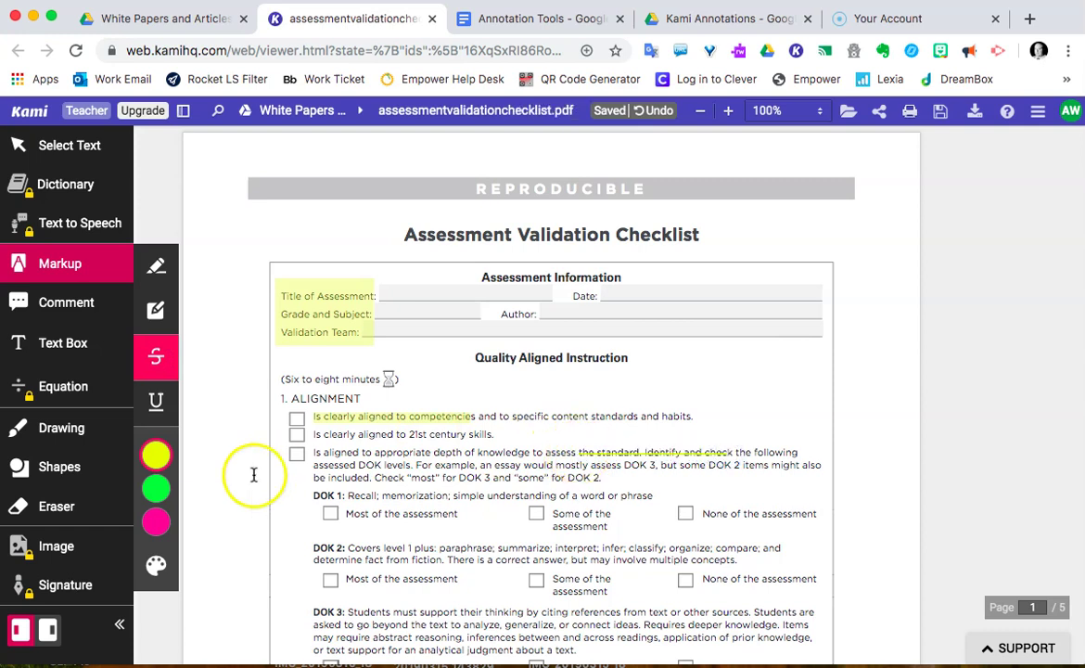
left_click(156, 399)
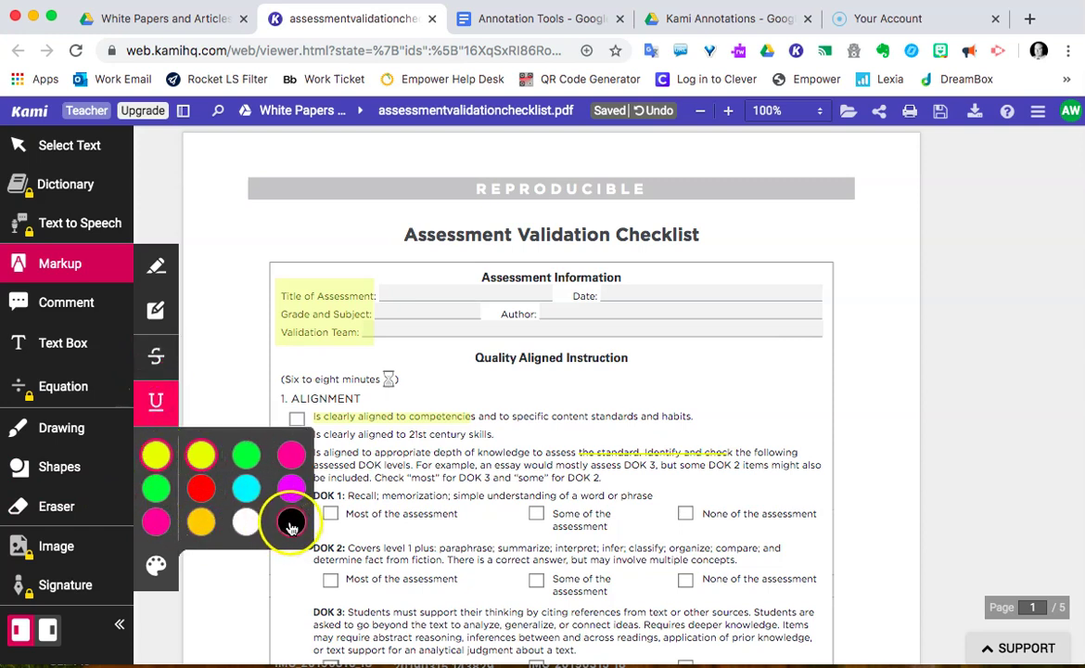
left_click(291, 492)
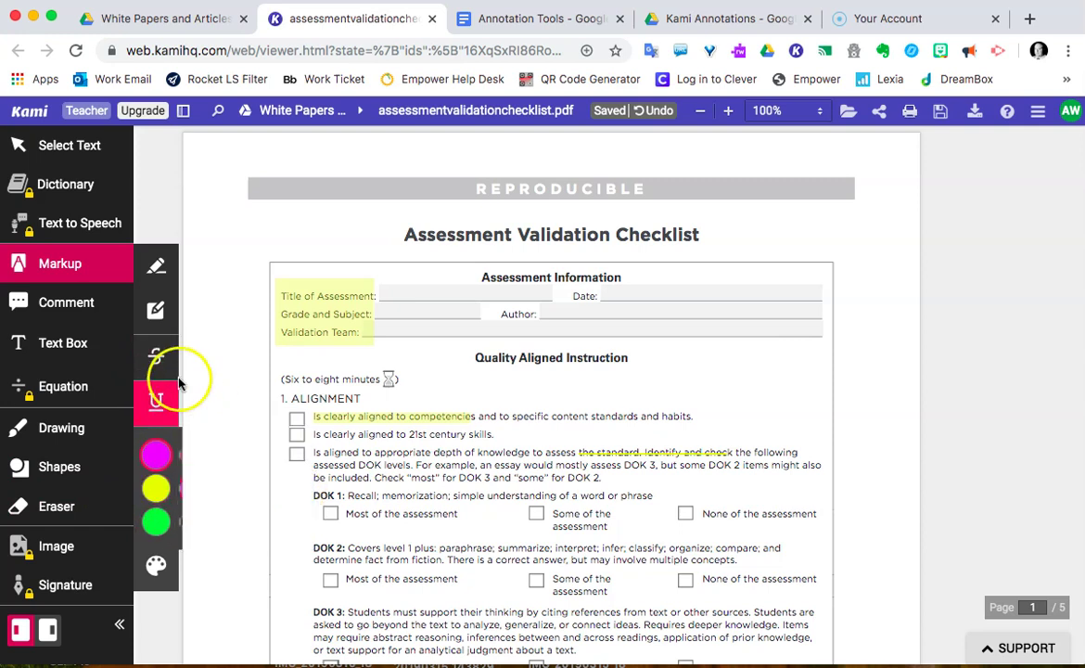
left_click_drag(372, 478, 601, 479)
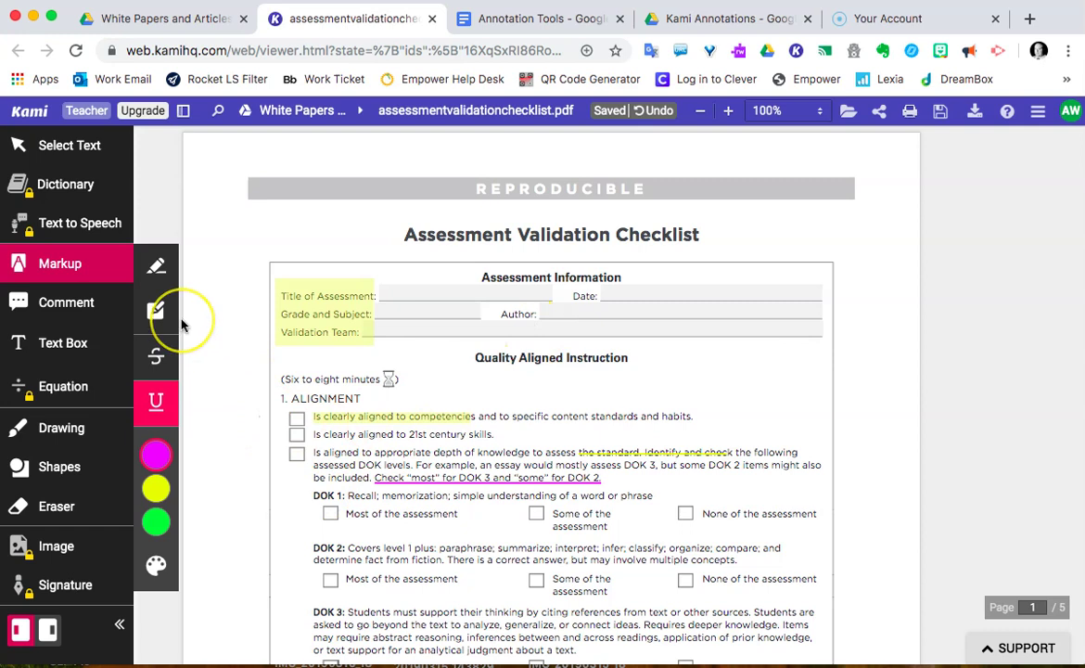
left_click(78, 313)
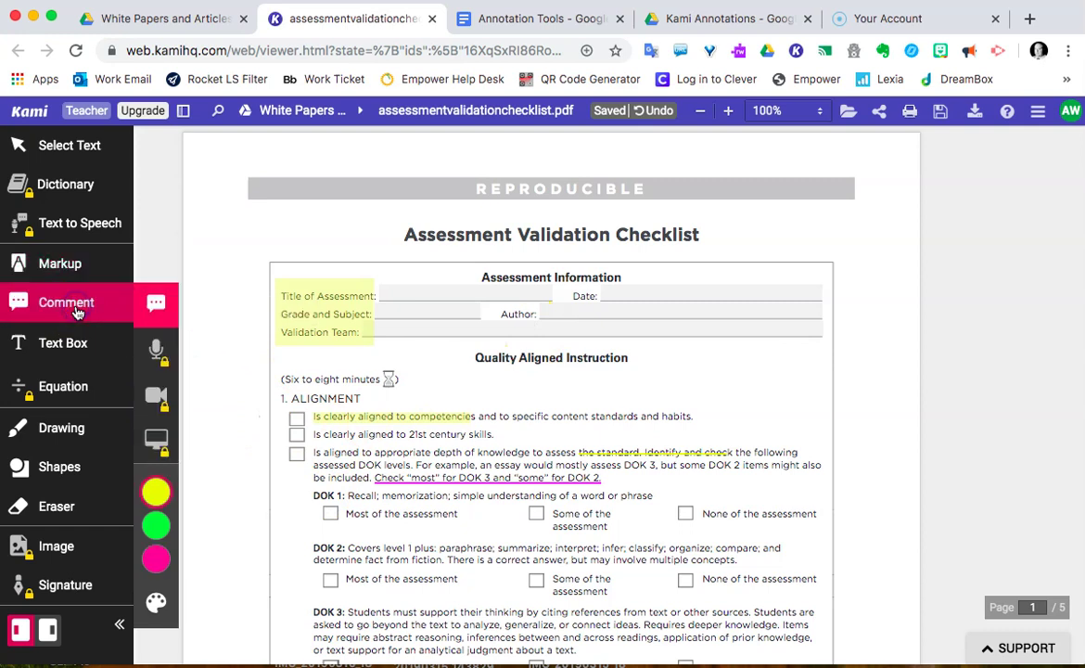
Attach a text comment 'Comment here!' to the title word Checklist.
left_click(155, 308)
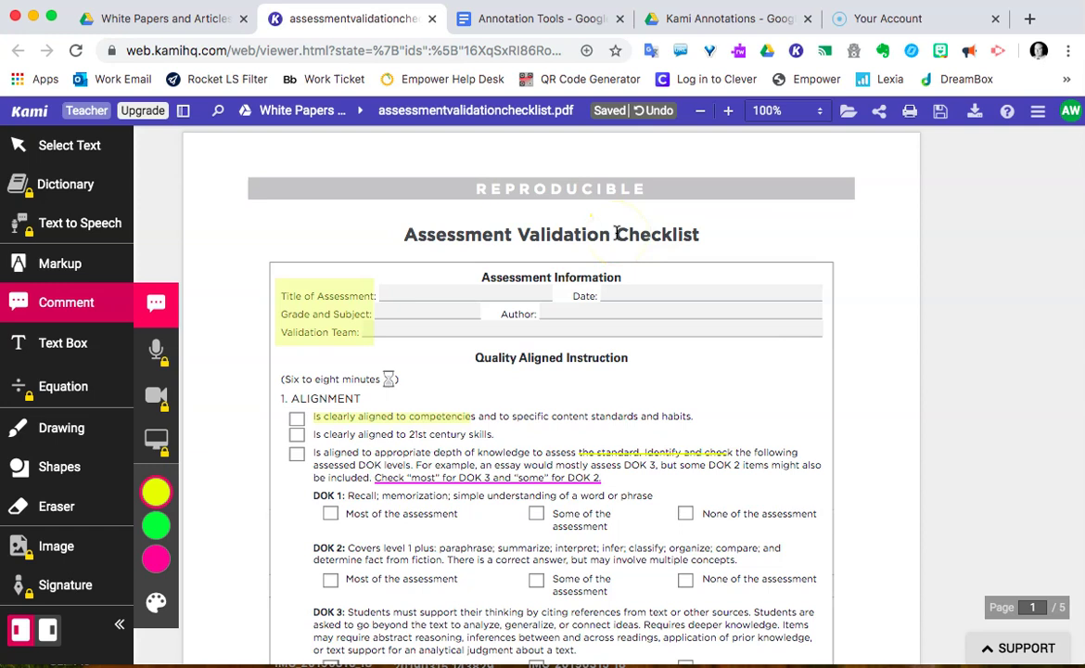
left_click_drag(617, 234, 708, 234)
type("Co")
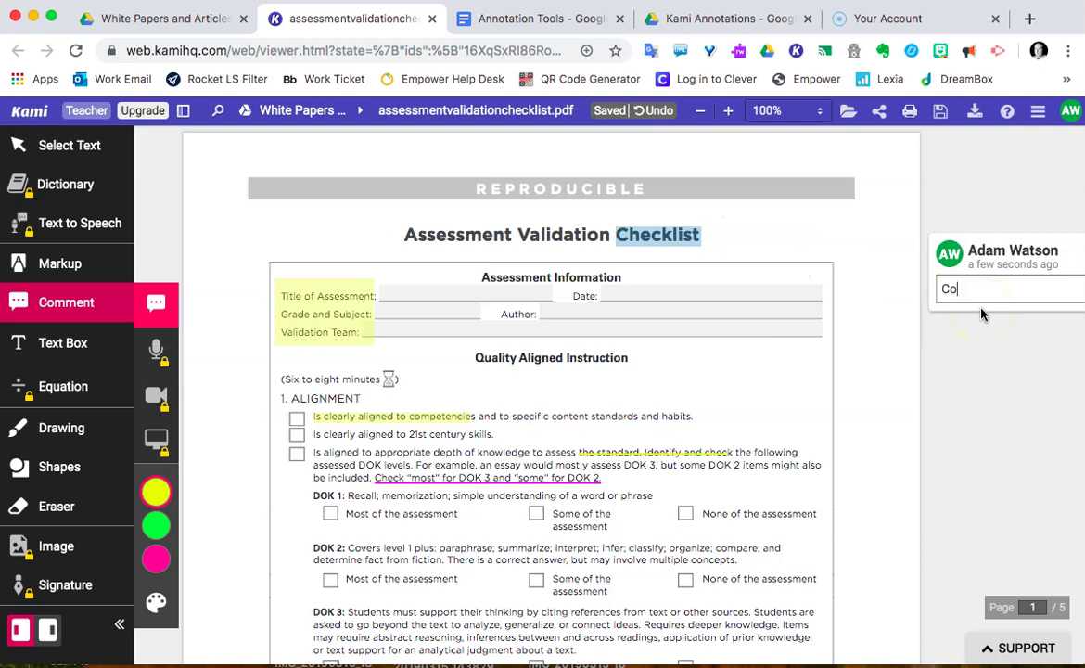
type("mment ")
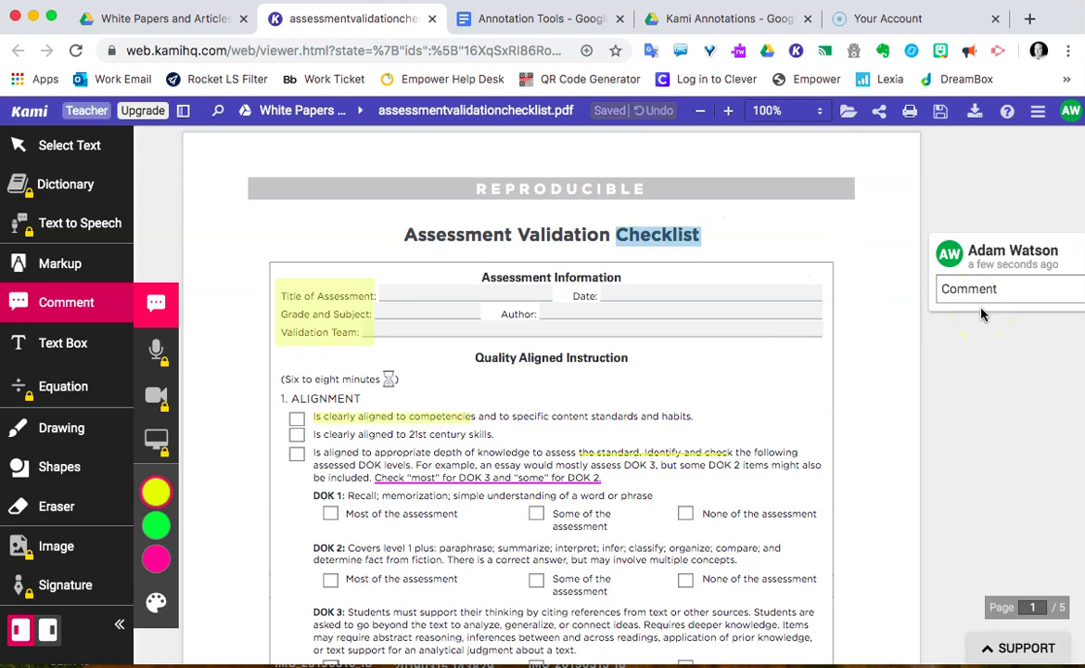
type("here!")
key("Return")
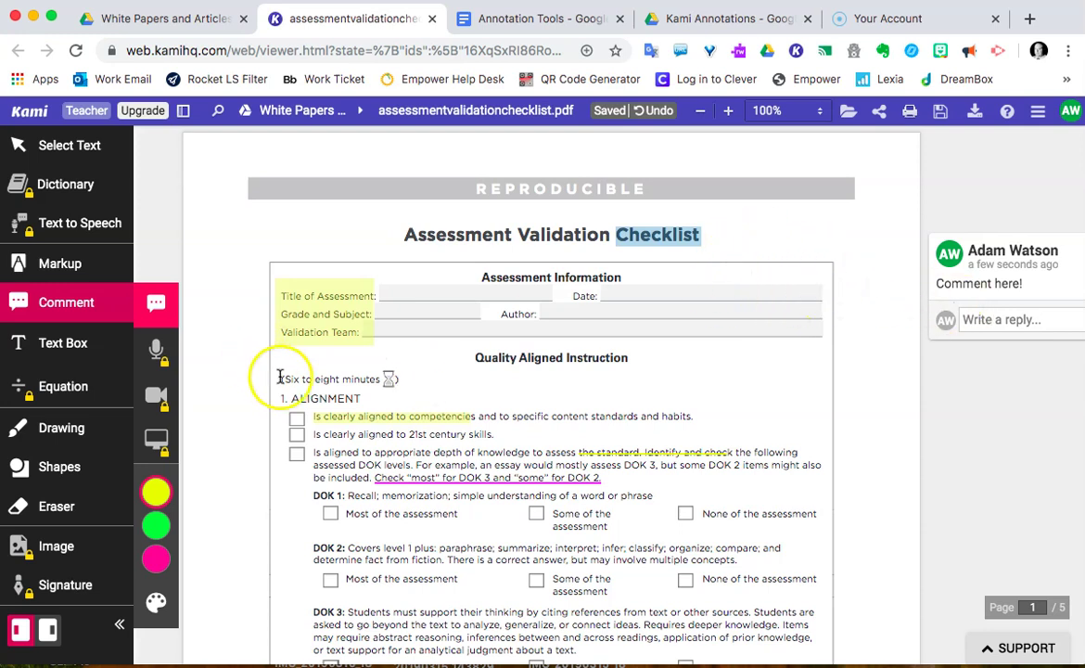
left_click(58, 345)
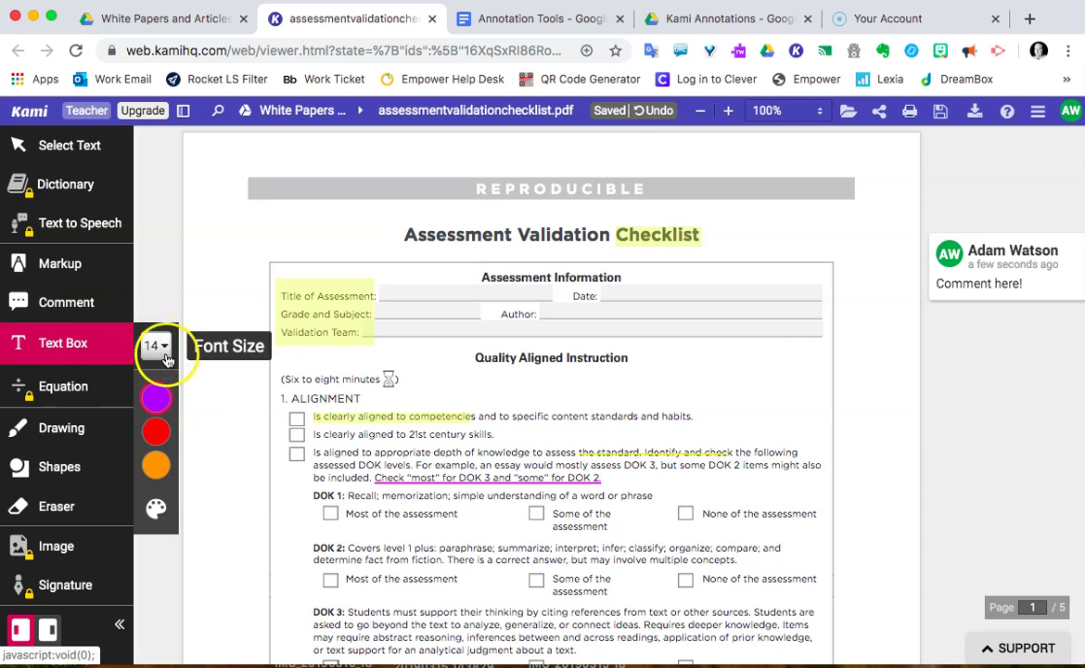
Add a red text box reading 'The Assessment!' on the Title of Assessment line.
left_click(156, 431)
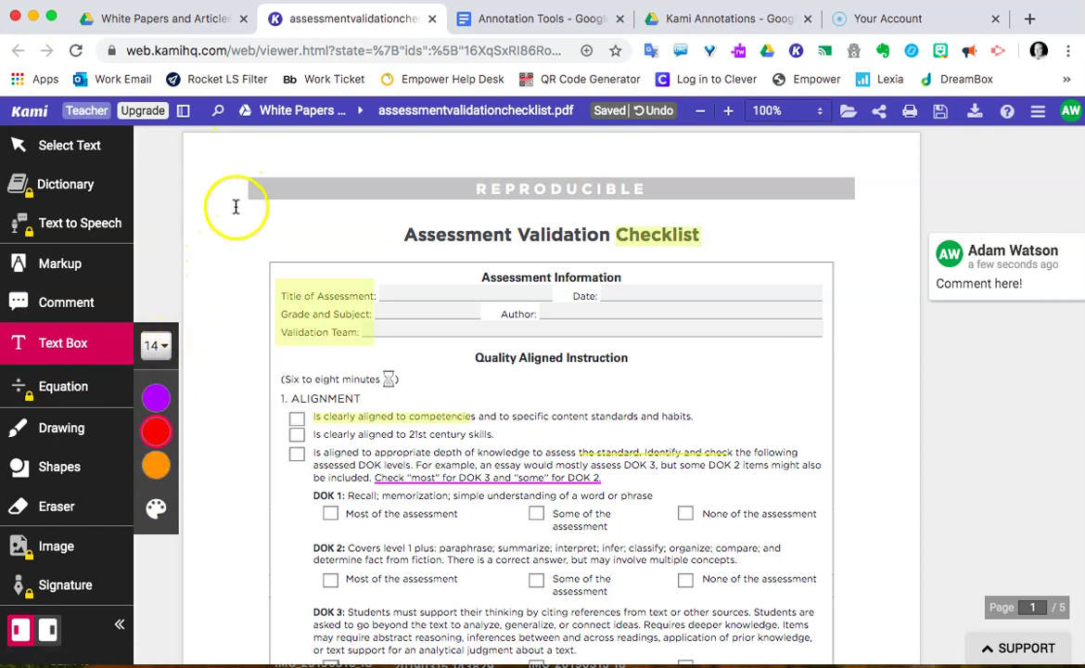
left_click(389, 293)
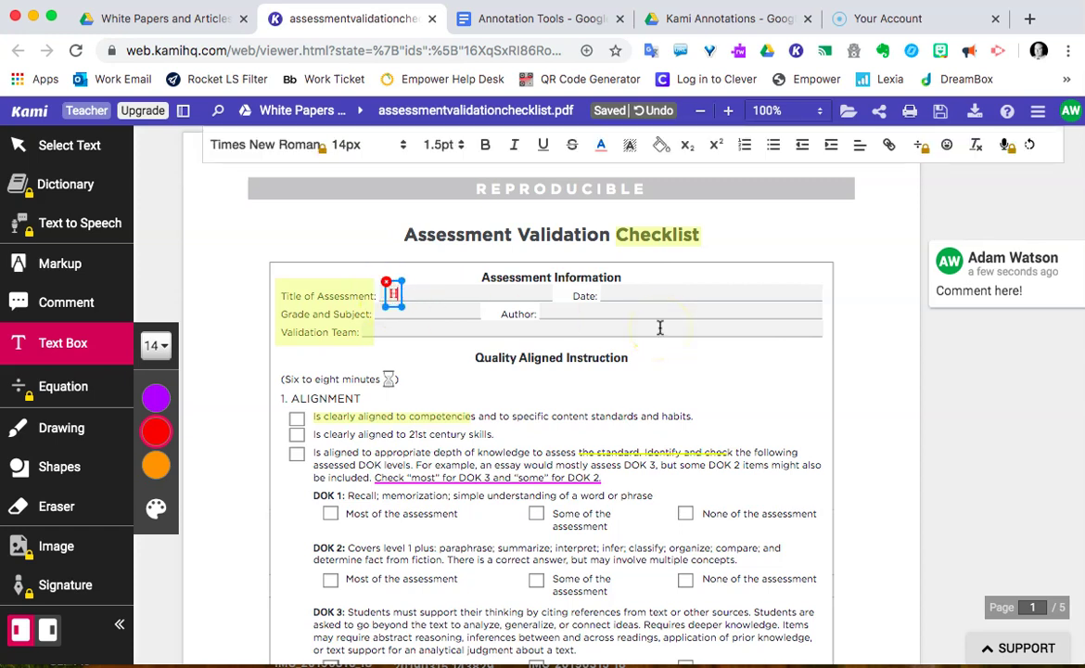
type("The Assessment")
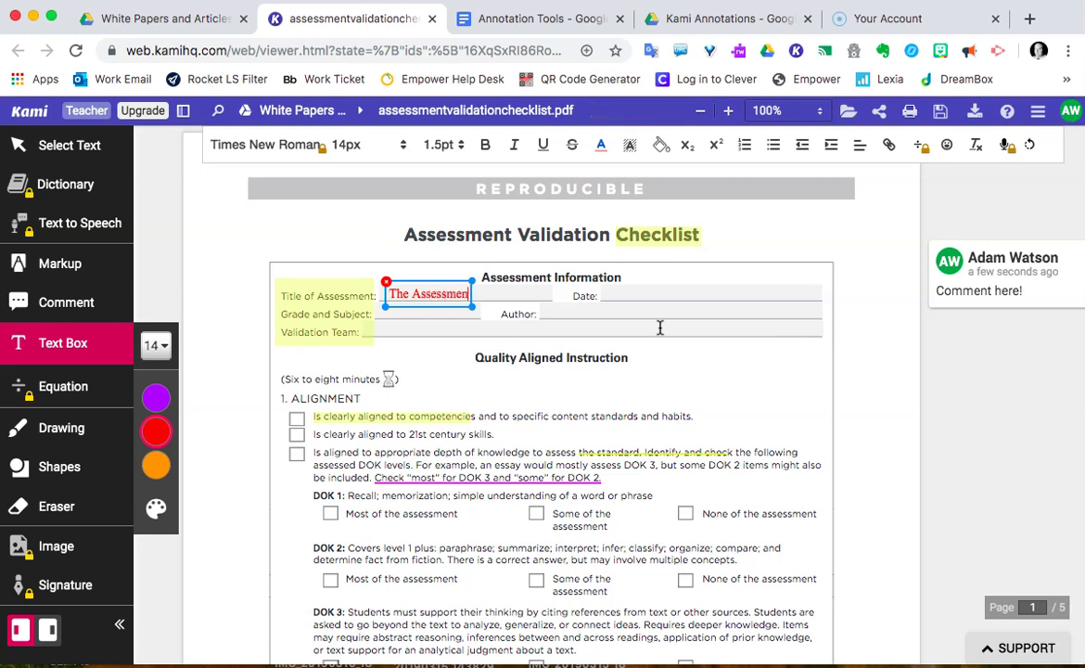
left_click(443, 331)
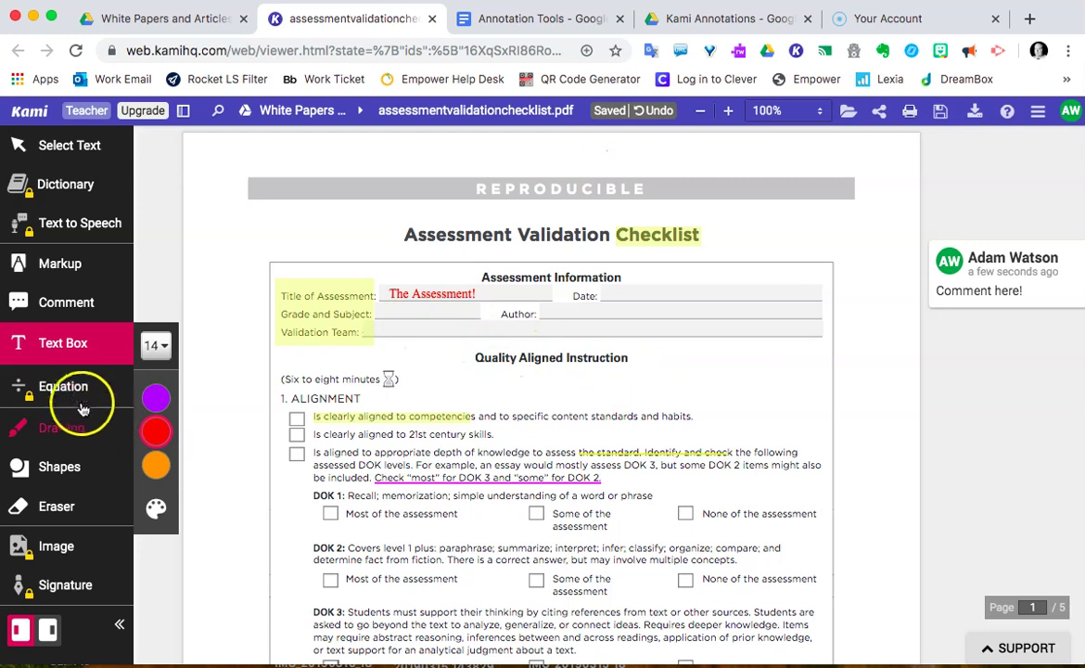
Draw a cyan freehand scribble over the heading and Assessment Information labels.
left_click(80, 433)
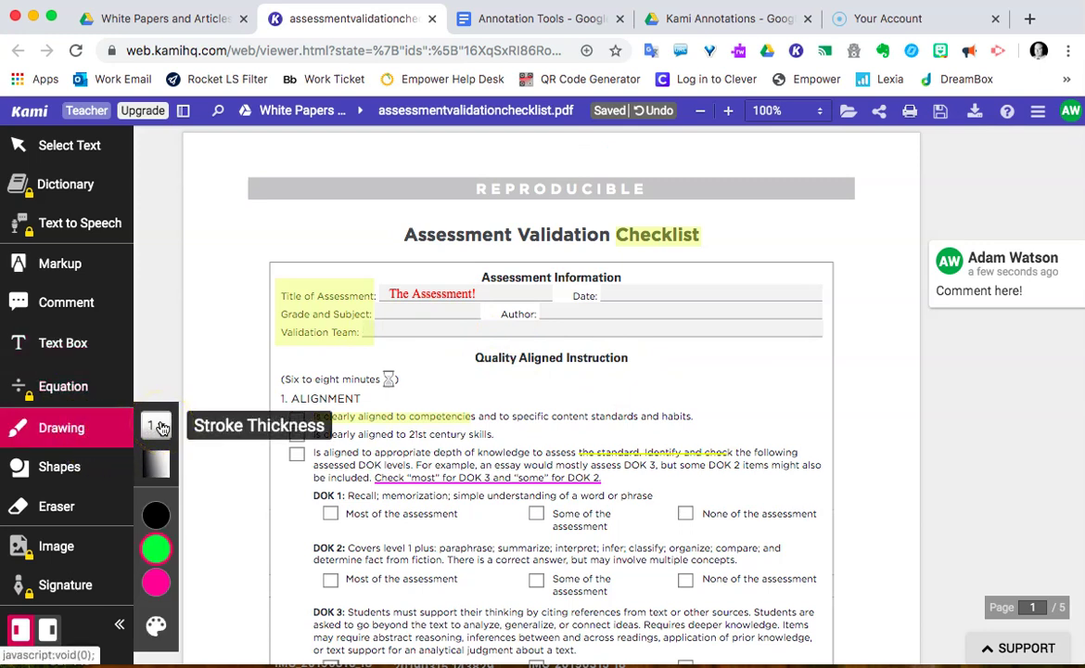
left_click(155, 550)
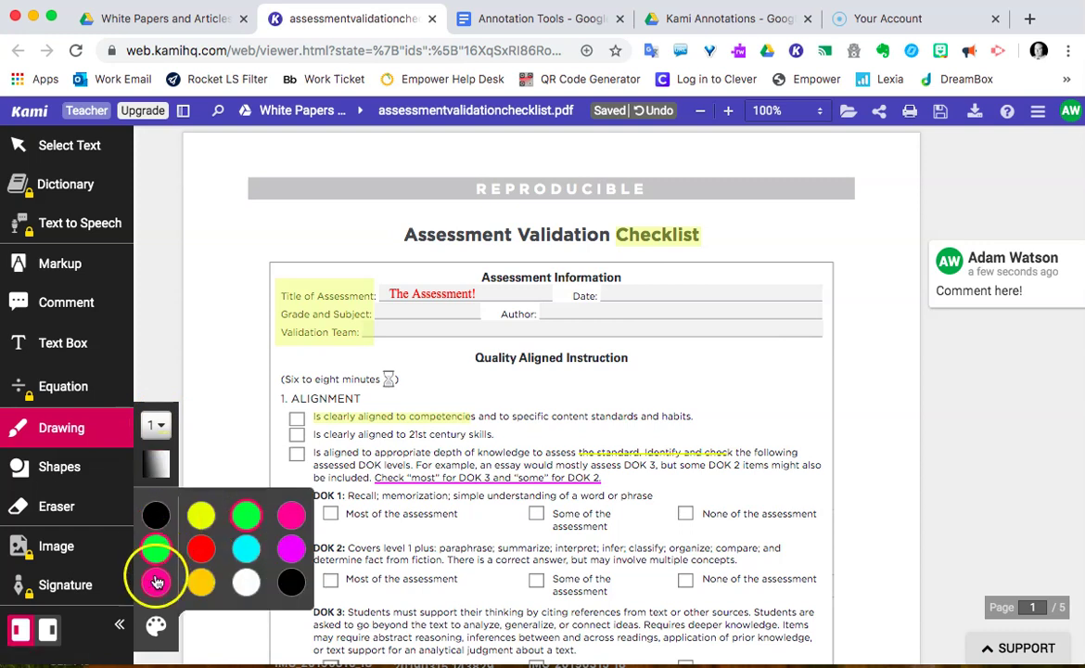
left_click(248, 548)
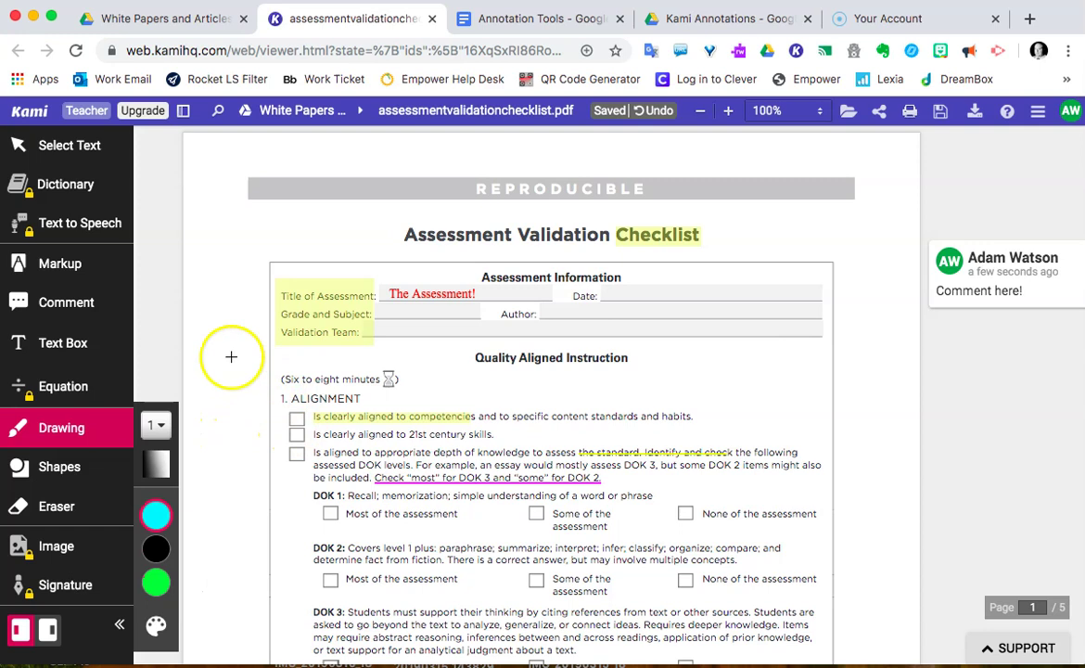
mouse_move(242, 237)
left_mouse_down()
mouse_move(278, 206)
mouse_move(190, 306)
mouse_move(332, 247)
mouse_move(201, 275)
left_mouse_up()
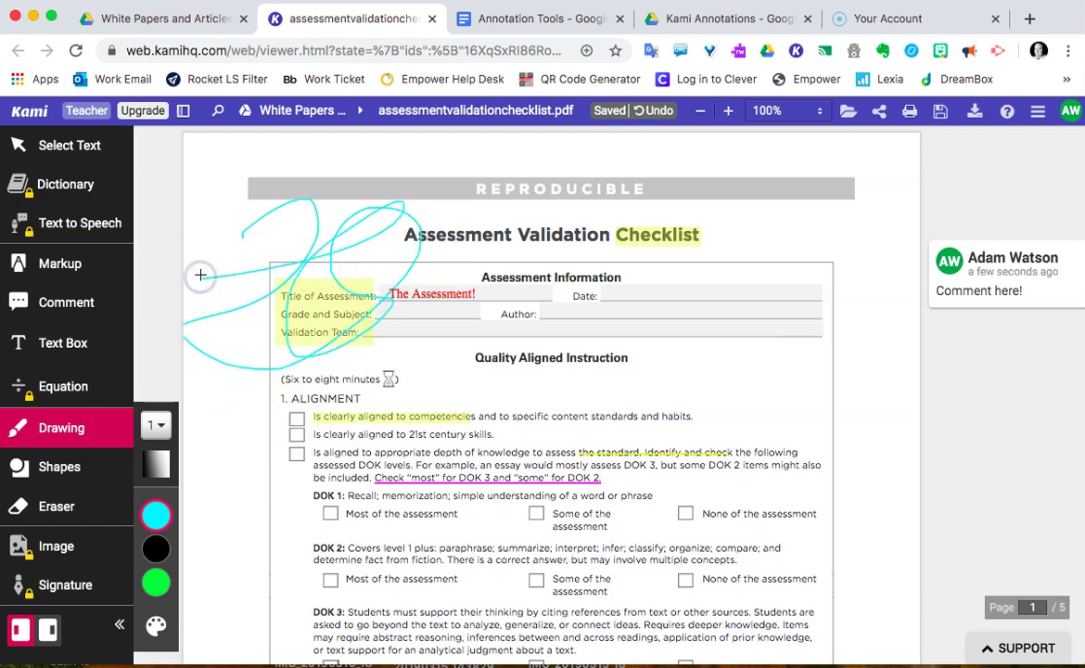
left_click(51, 468)
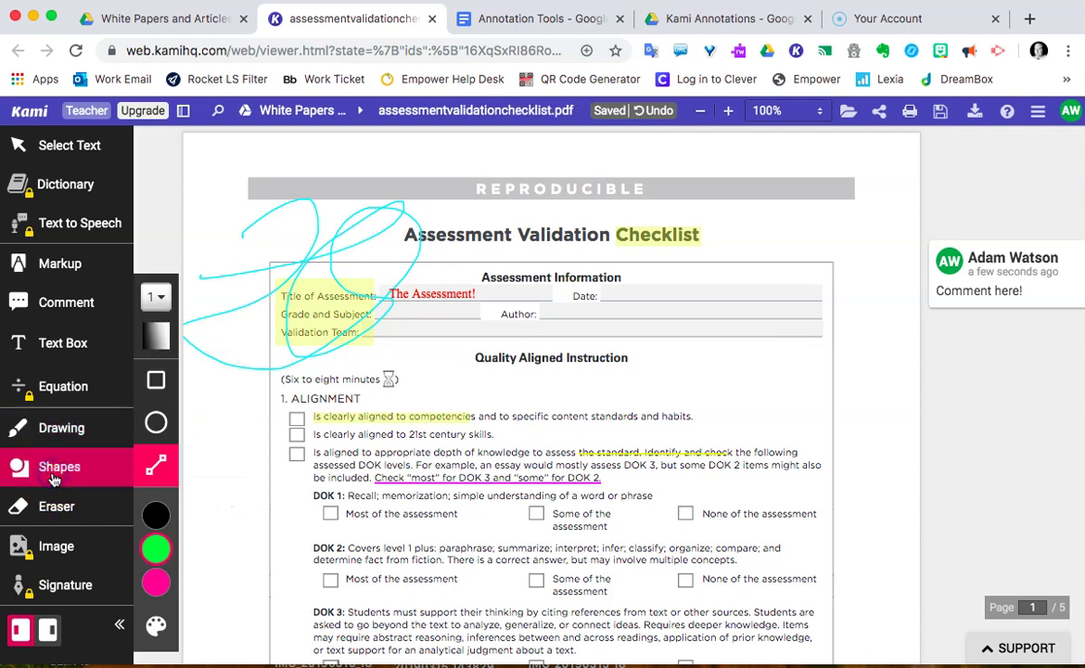
Draw a magenta rectangle outline beside the Quality Aligned Instruction heading.
mouse_move(153, 552)
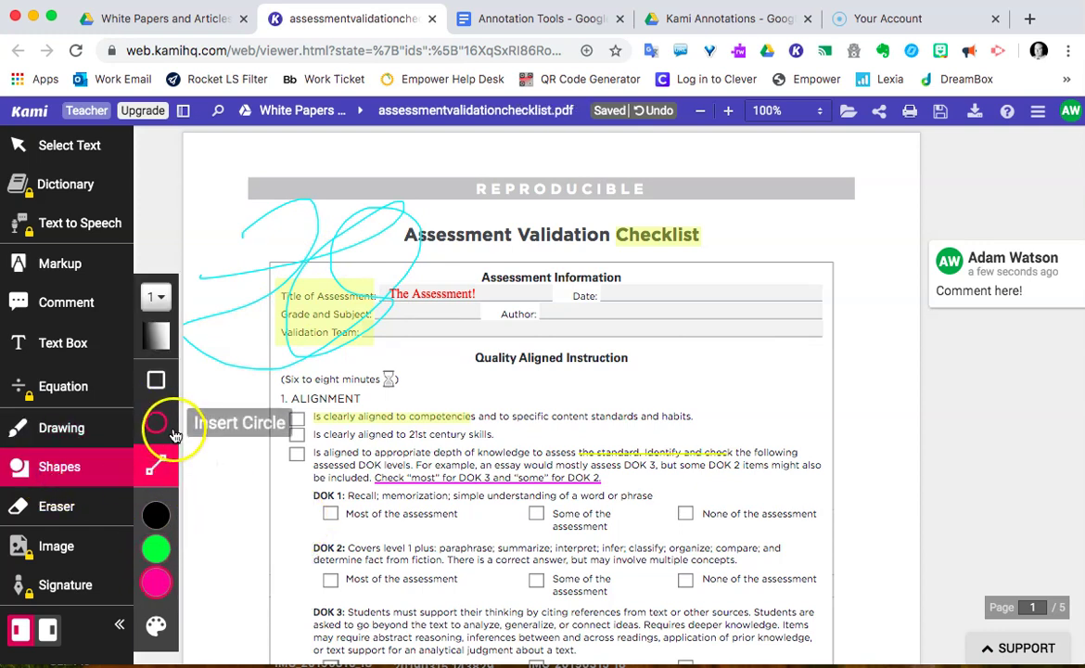
left_click(156, 381)
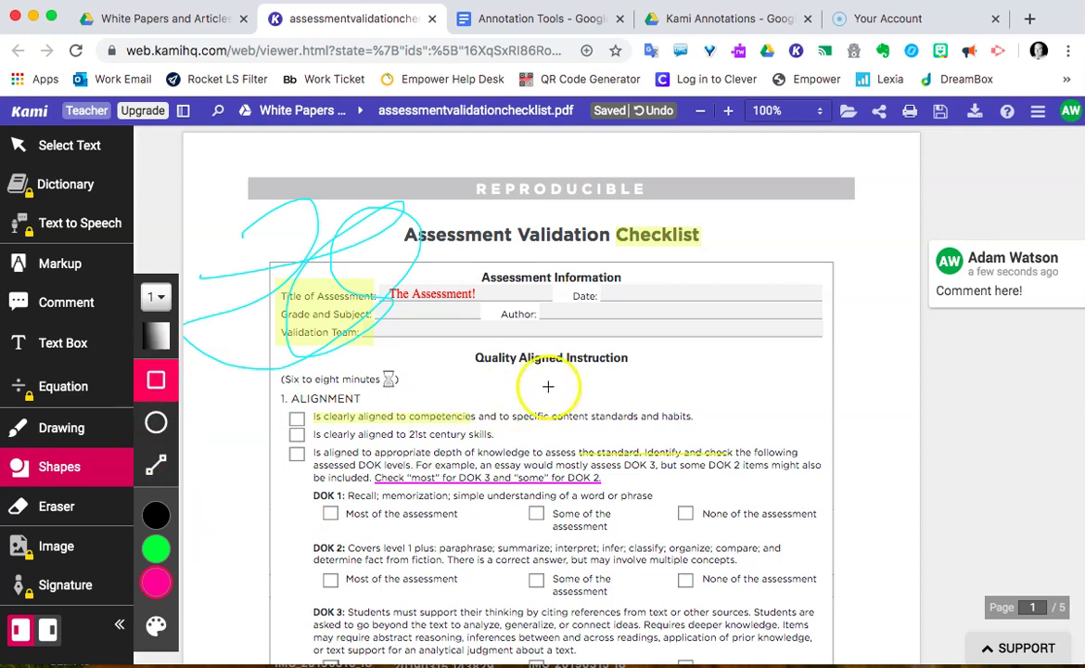
left_click_drag(650, 352, 786, 398)
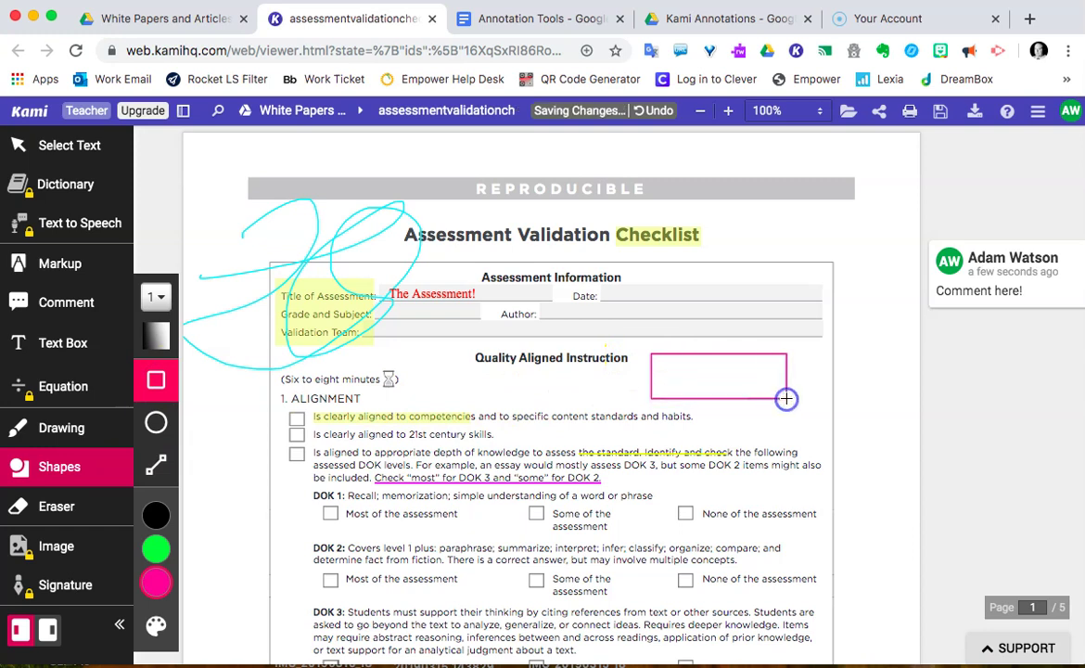
left_click(65, 510)
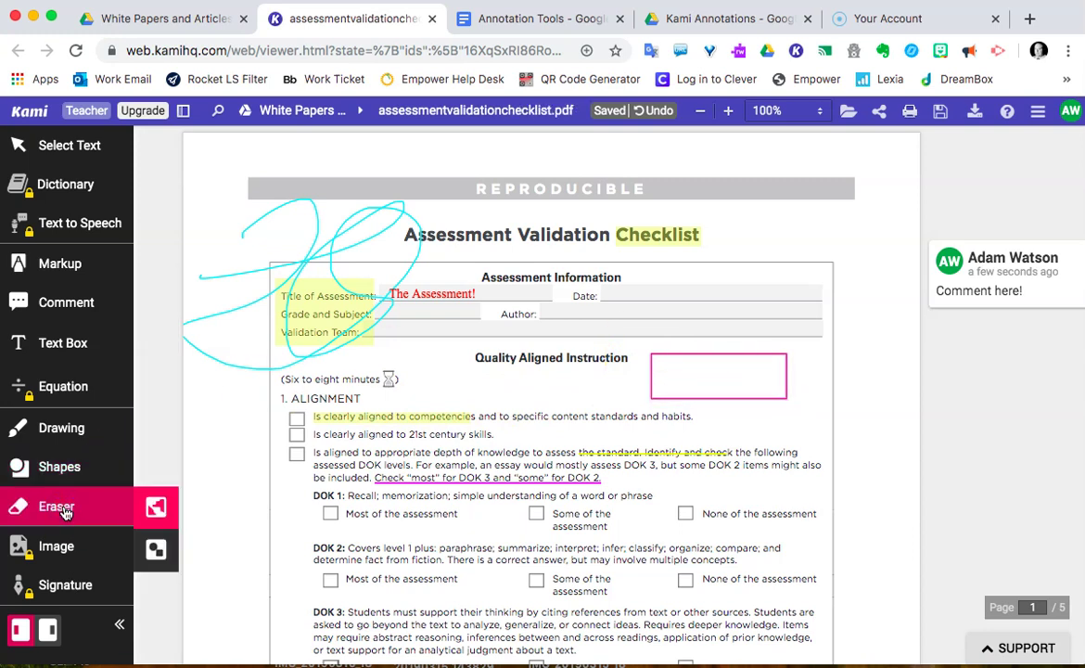
Erase the pink rectangle and cyan scribble using the Drawings and Shapes eraser.
left_click(154, 510)
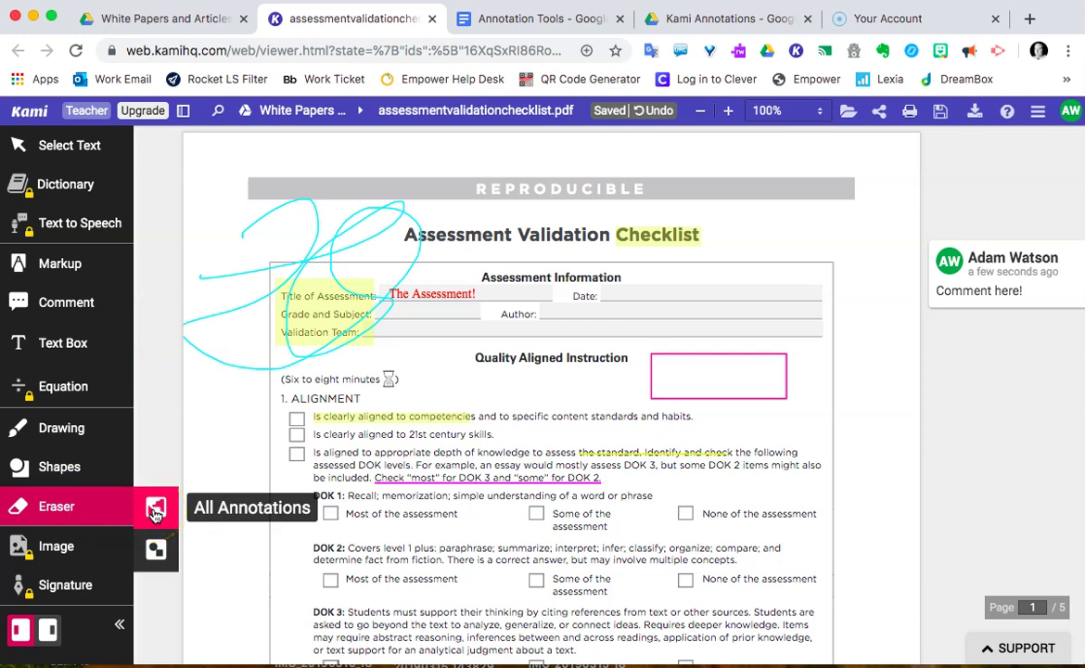
left_click(155, 552)
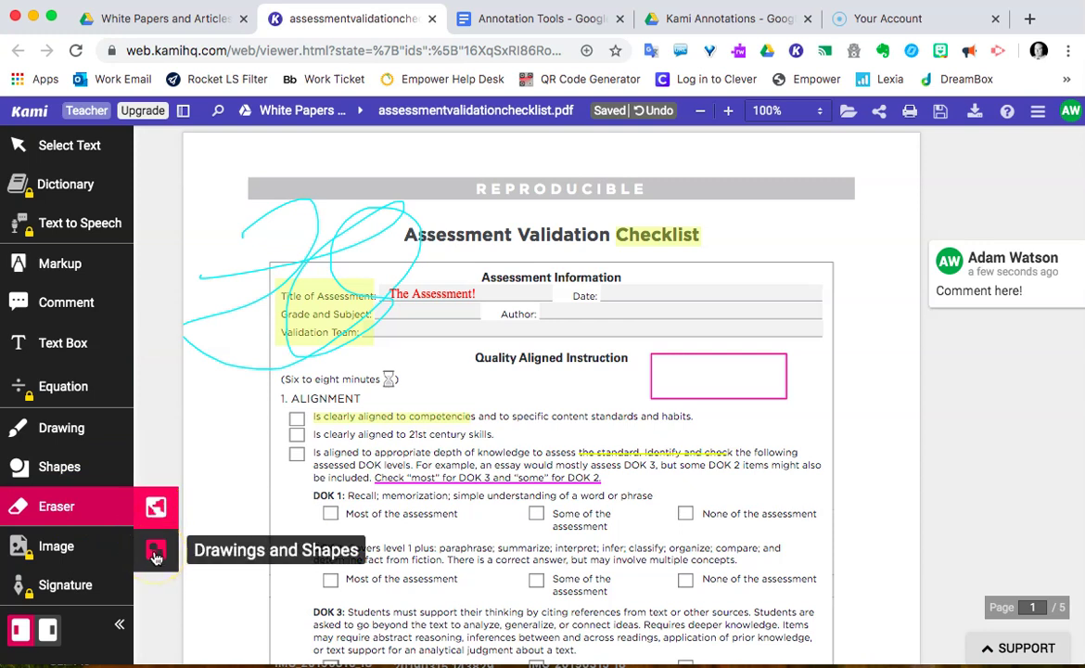
left_click(160, 553)
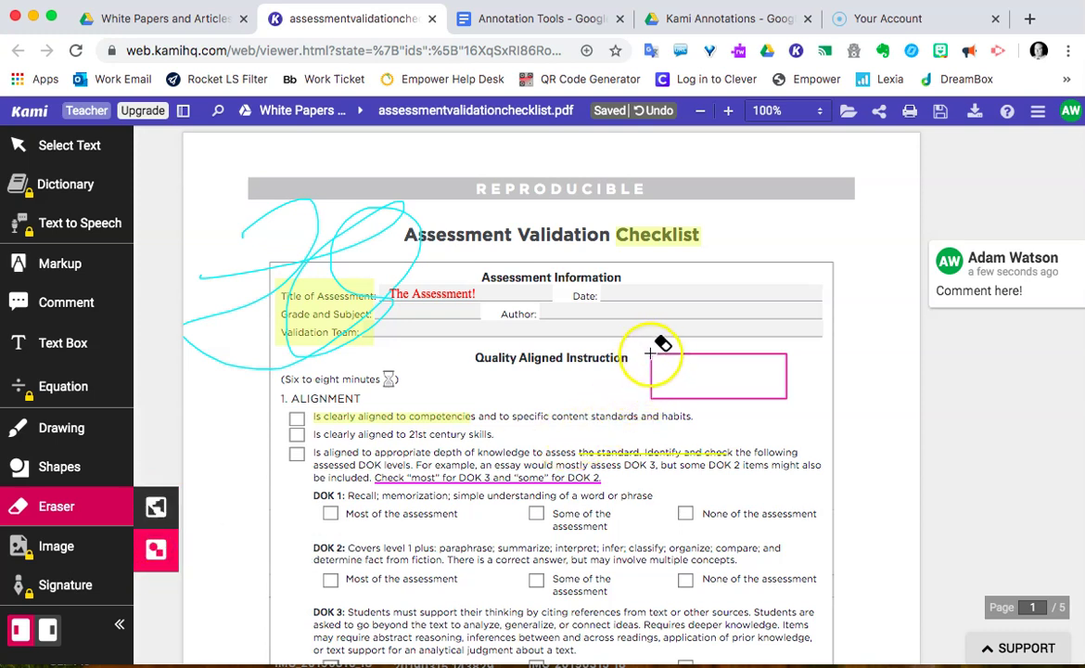
mouse_move(685, 358)
left_mouse_down()
mouse_move(685, 347)
mouse_move(683, 418)
mouse_move(666, 339)
mouse_move(708, 411)
mouse_move(638, 461)
mouse_move(489, 397)
mouse_move(479, 414)
mouse_move(463, 404)
mouse_move(503, 415)
mouse_move(282, 236)
mouse_move(380, 247)
mouse_move(412, 270)
left_mouse_up()
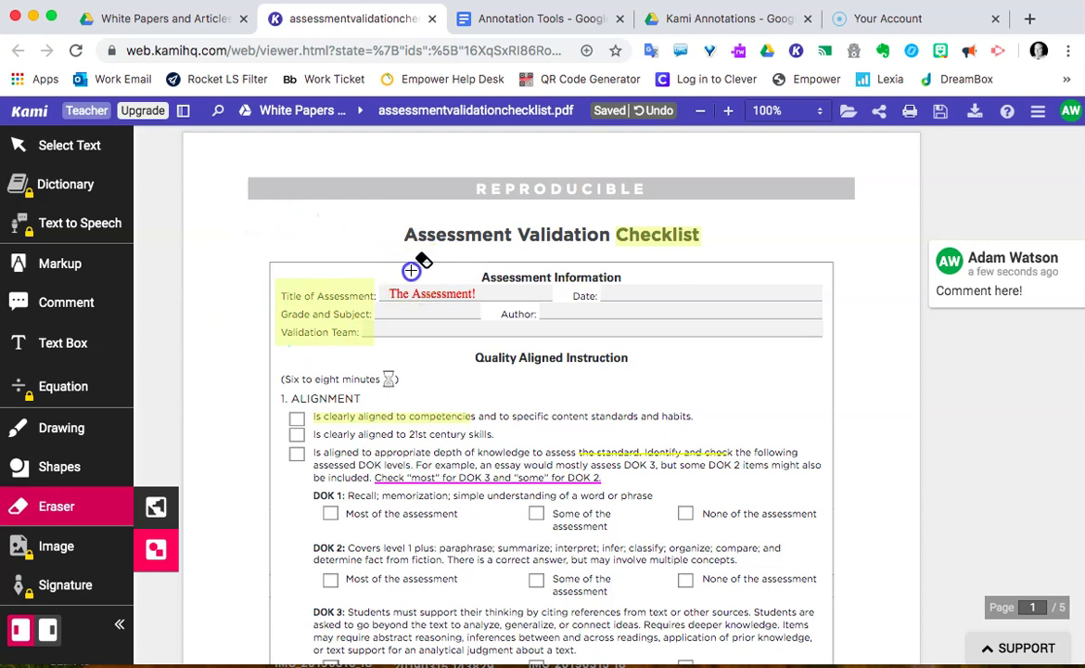
left_click(410, 320)
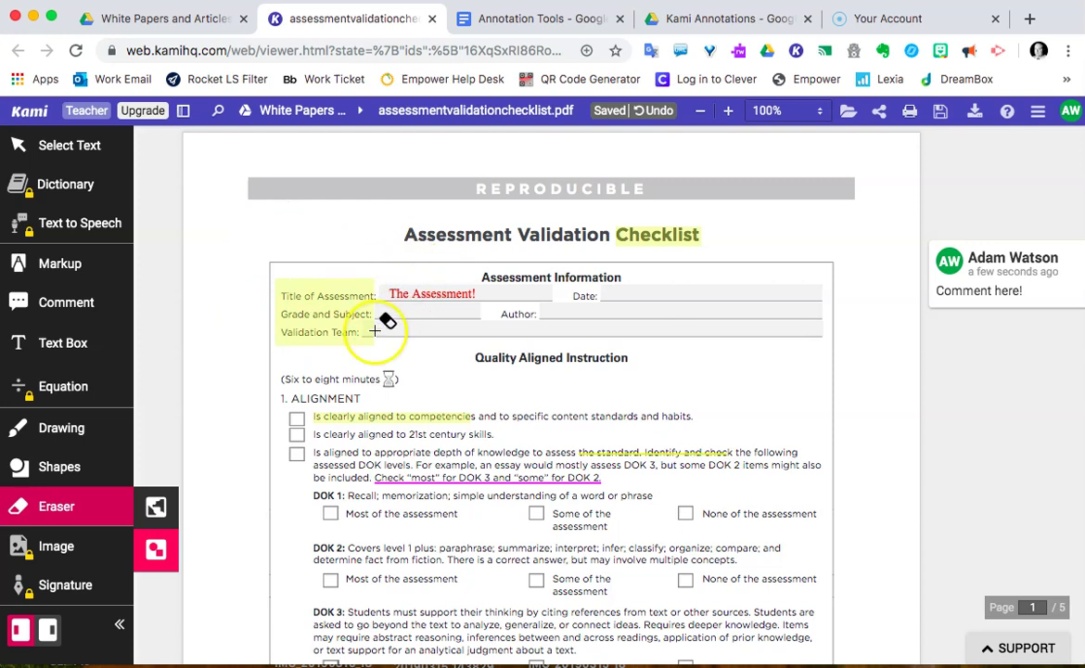
Erase the red title text and label highlights with the All Annotations eraser.
left_click(158, 509)
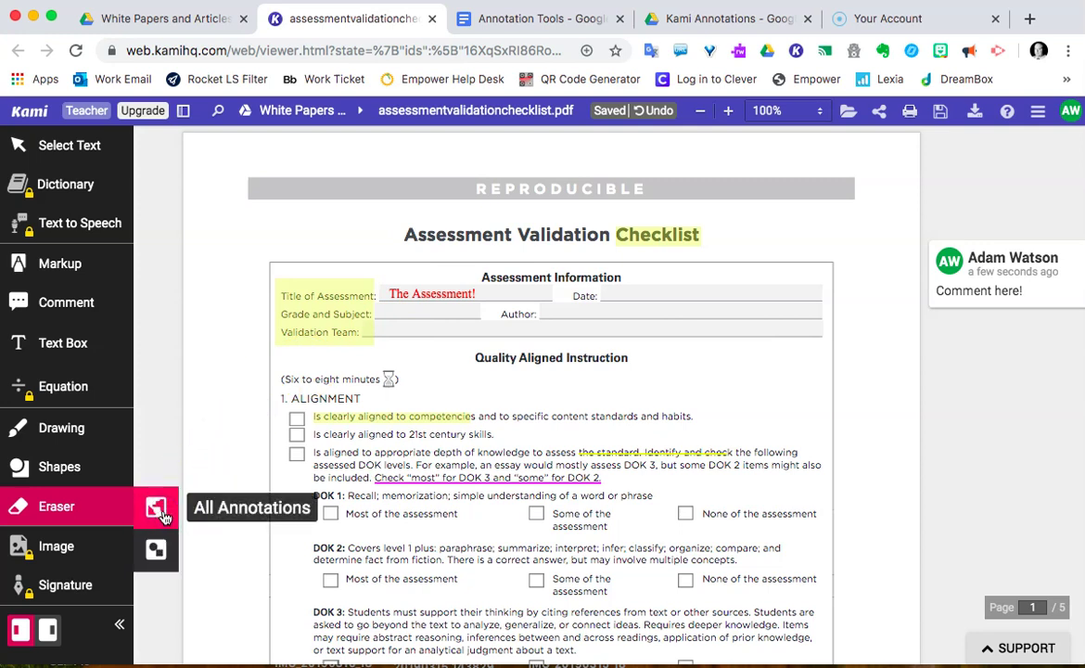
left_click(422, 301)
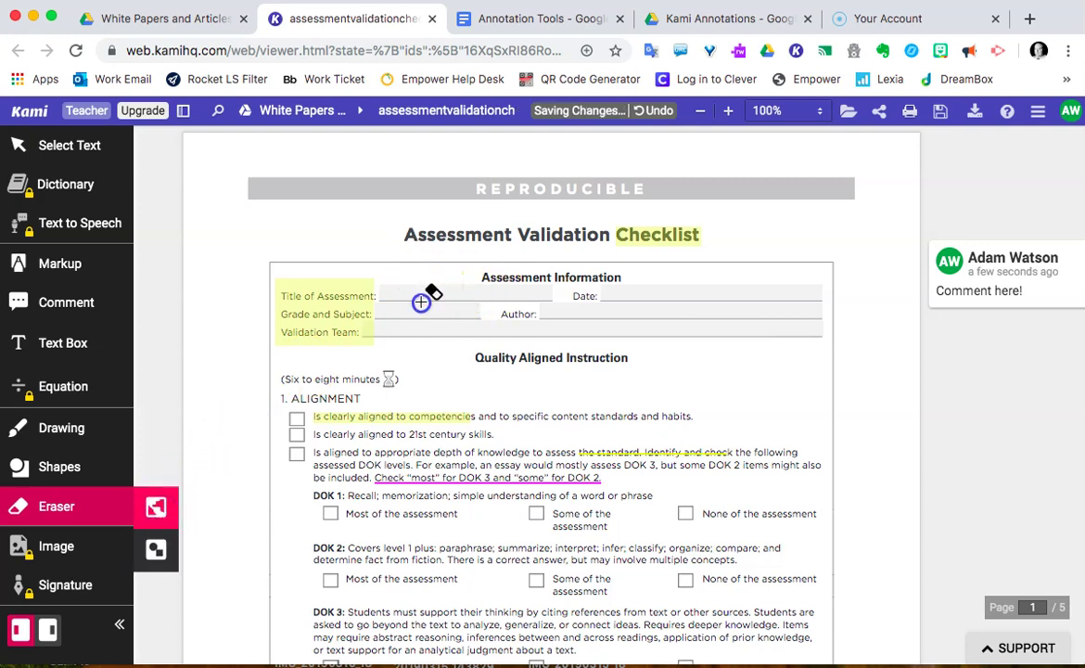
mouse_move(423, 298)
left_mouse_down()
mouse_move(501, 304)
mouse_move(367, 318)
mouse_move(346, 309)
mouse_move(262, 332)
mouse_move(102, 538)
mouse_move(271, 298)
mouse_move(494, 189)
mouse_move(475, 193)
mouse_move(454, 167)
mouse_move(552, 165)
mouse_move(115, 266)
left_mouse_up()
left_click(42, 146)
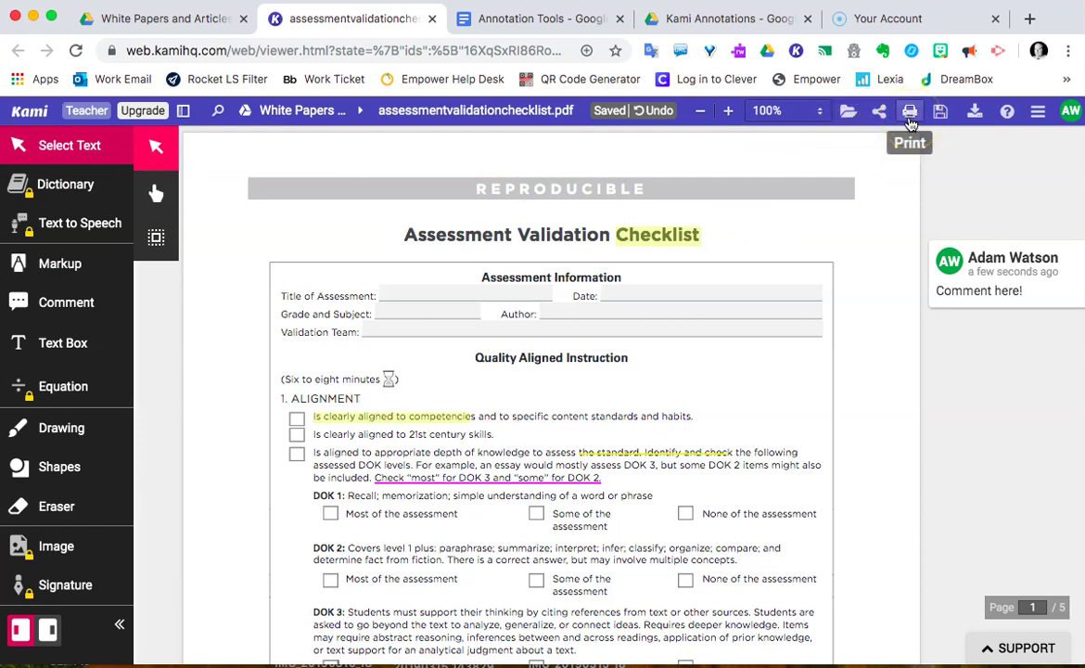
Save the checklist with its remaining highlights, strikethrough, underline and comment.
left_click(941, 114)
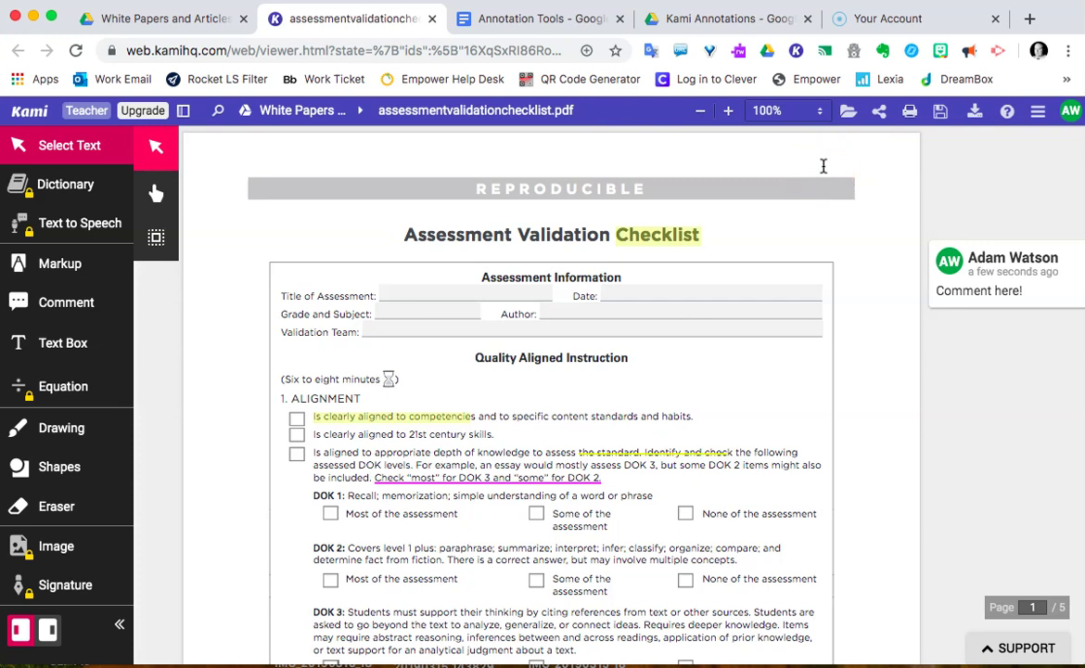
left_click(839, 167)
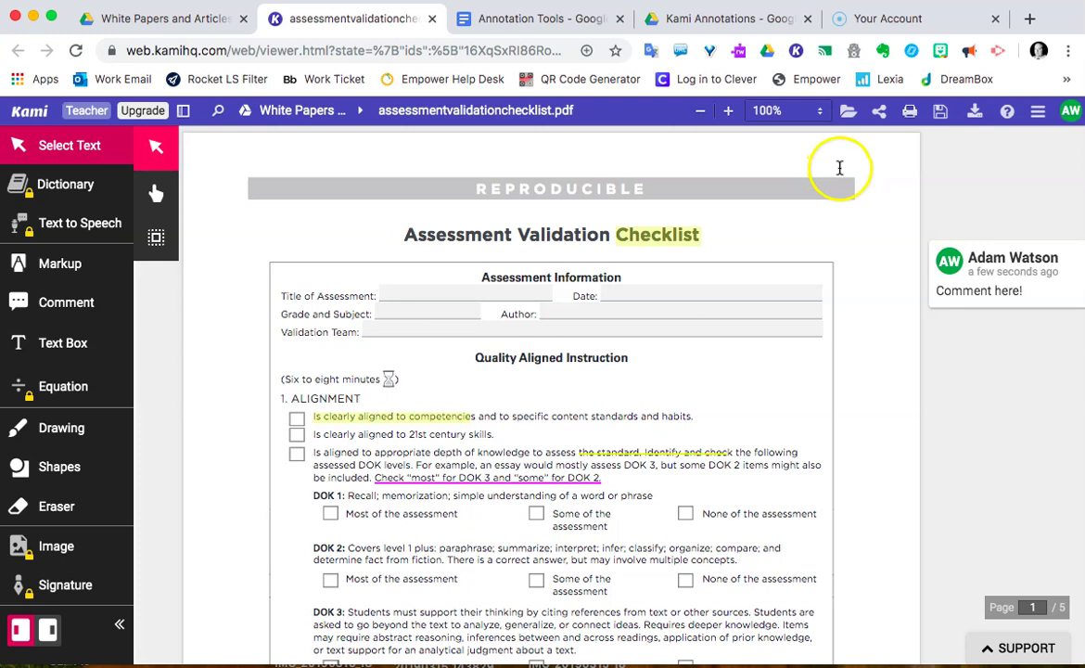